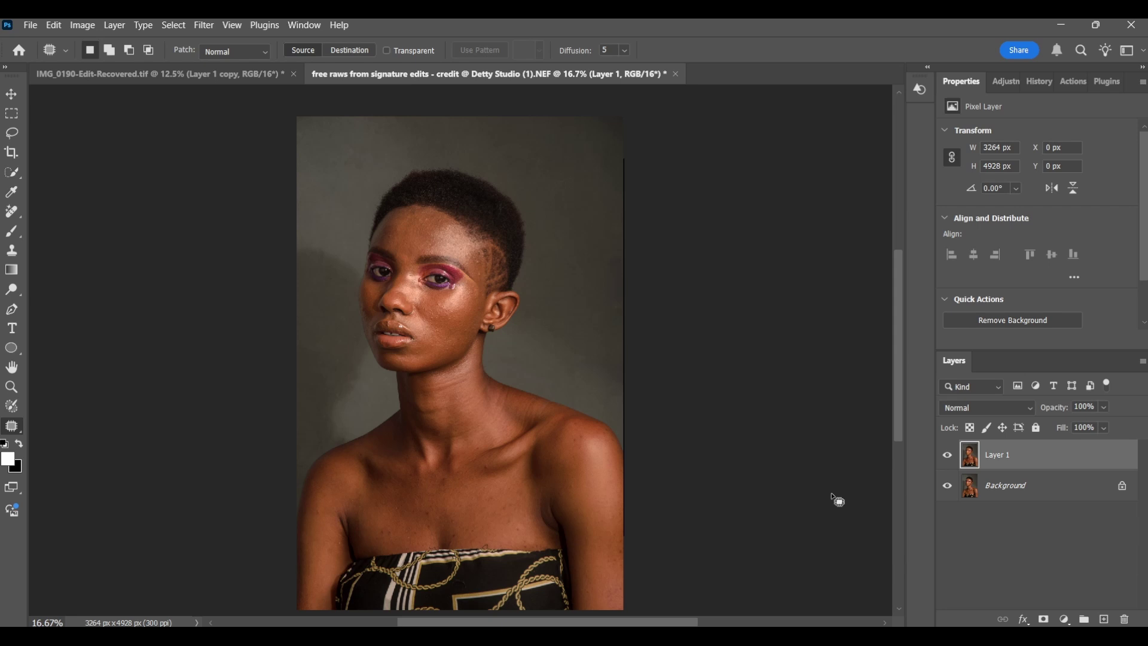
Crop the portrait to 3264 x 3897 px, cutting off the dress below the chest and a strip of backdrop above the head.
{"action": "left_click", "coordinate": [13, 153]}
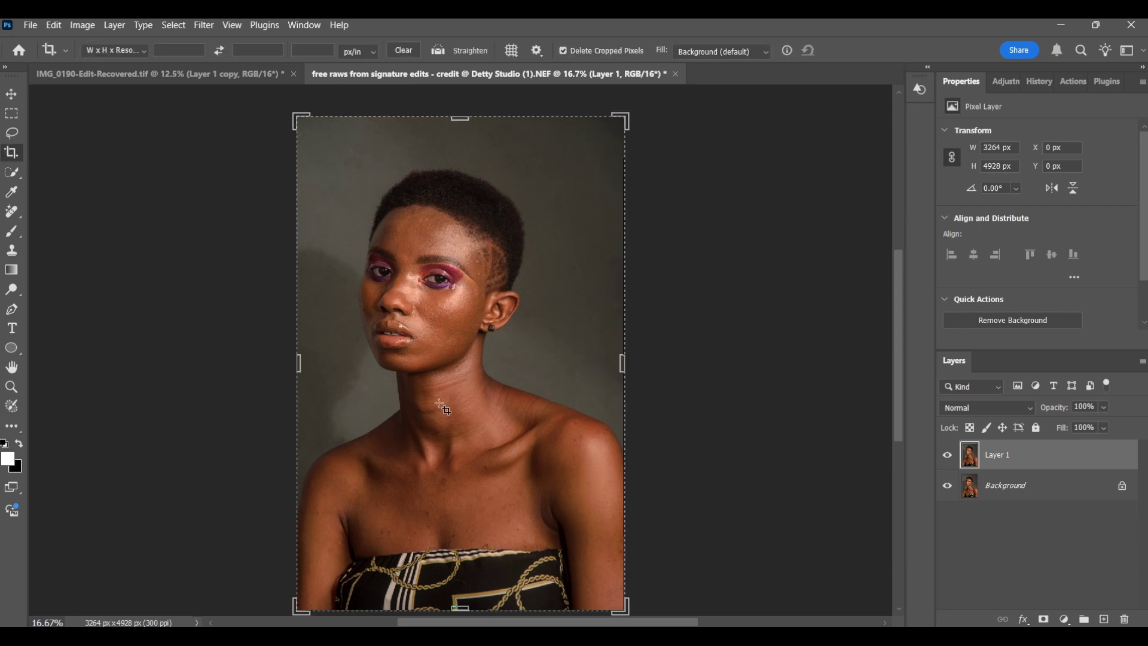
{"action": "left_click", "coordinate": [424, 438]}
{"action": "left_click_drag", "start_coordinate": [453, 613], "coordinate": [458, 578]}
{"action": "mouse_move", "coordinate": [462, 154]}
{"action": "left_mouse_down"}
{"action": "mouse_move", "coordinate": [464, 173]}
{"action": "mouse_move", "coordinate": [455, 164]}
{"action": "left_mouse_up"}
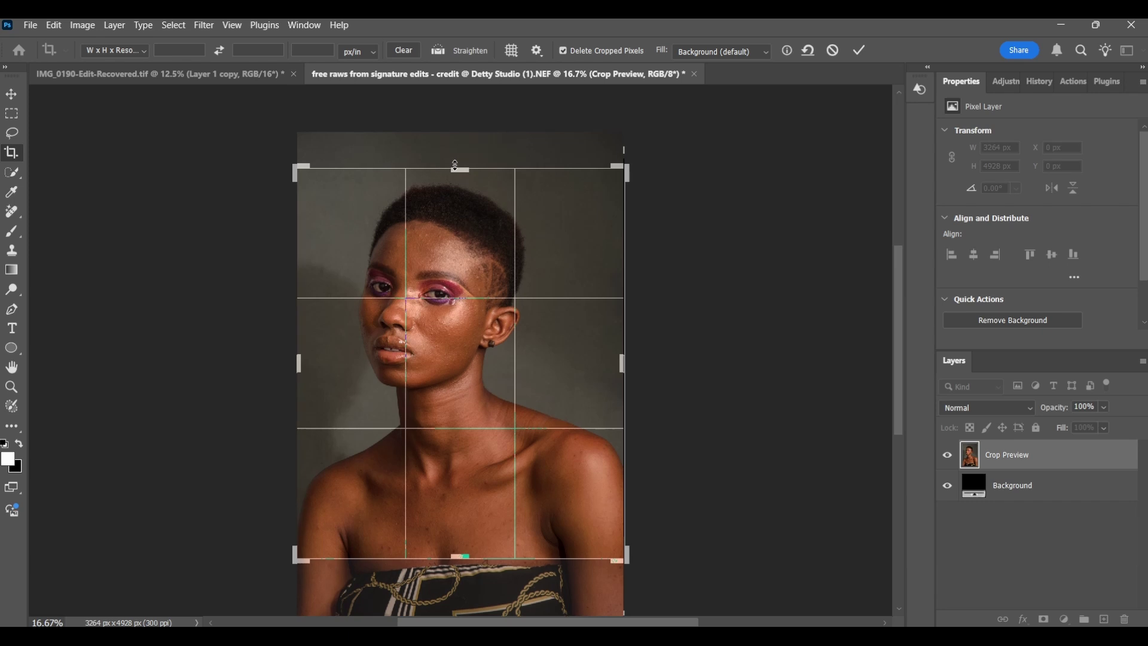
{"action": "left_click", "coordinate": [858, 50]}
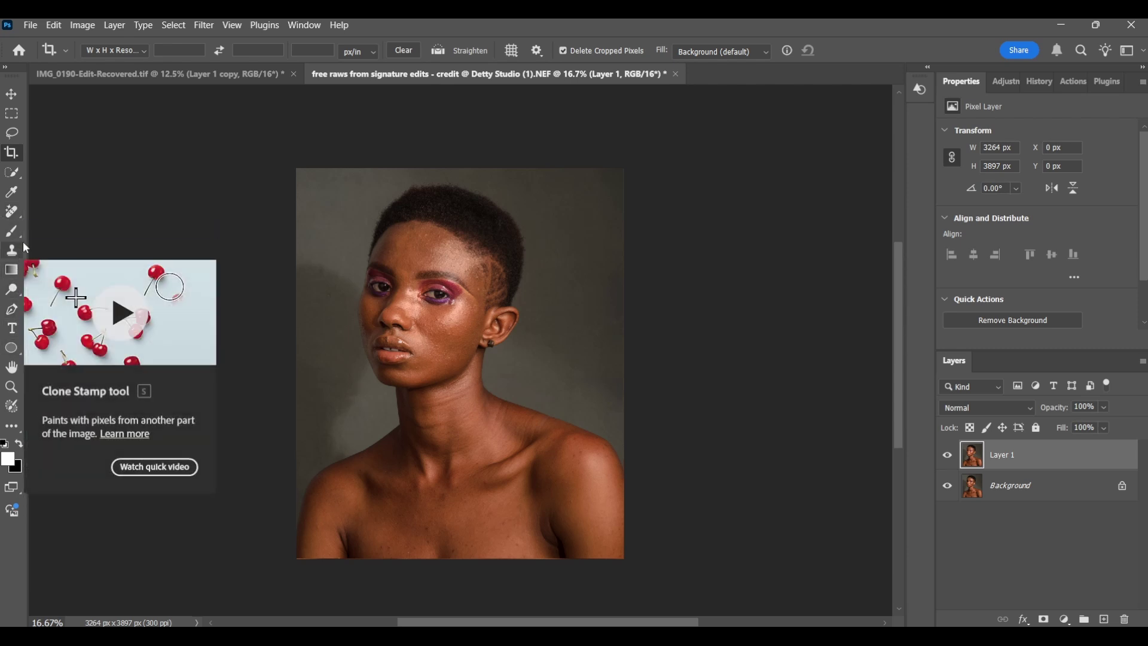
Delete the uppermost pixel layer, then duplicate the Background layer for retouching.
{"action": "left_click", "coordinate": [20, 426]}
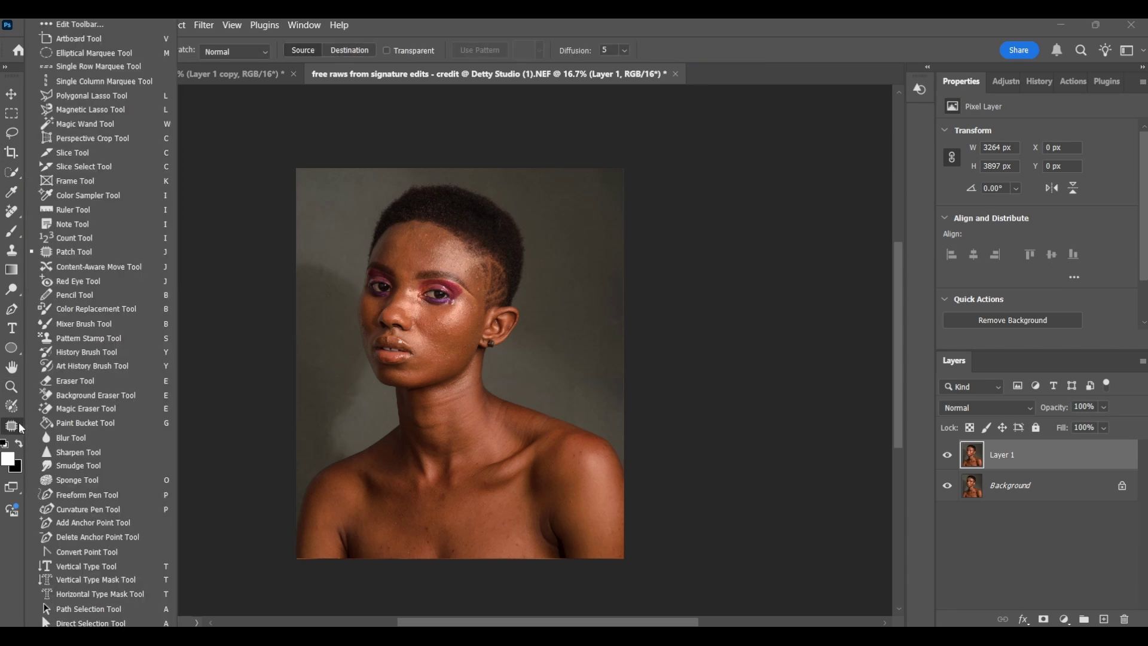
{"action": "left_click", "coordinate": [18, 428]}
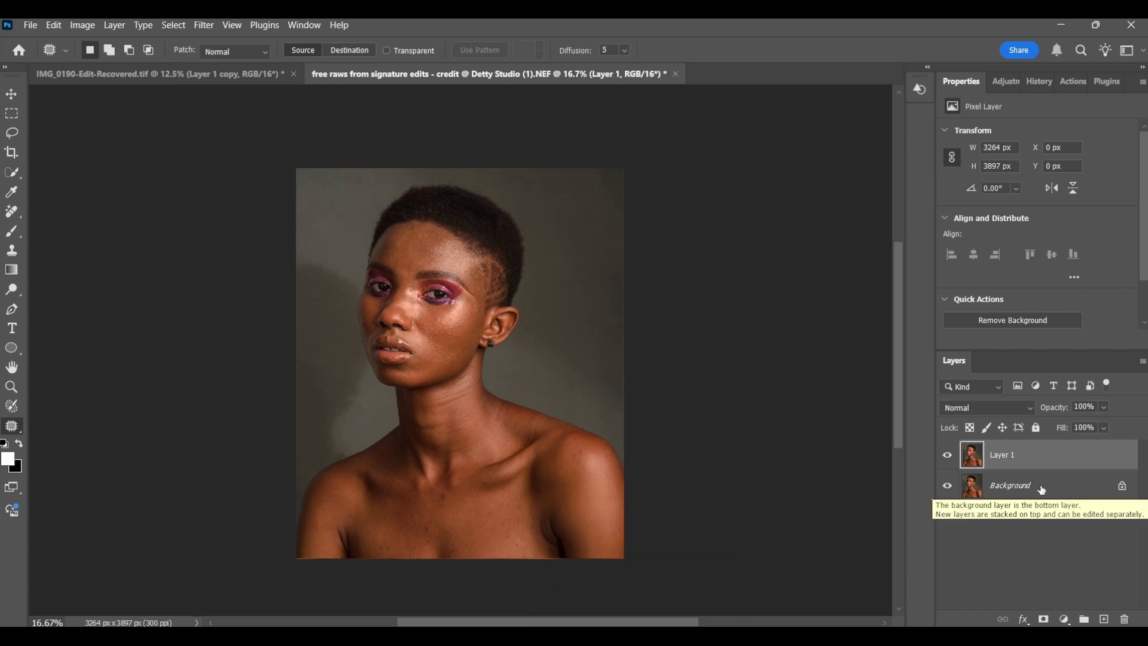
{"action": "key", "text": "Delete"}
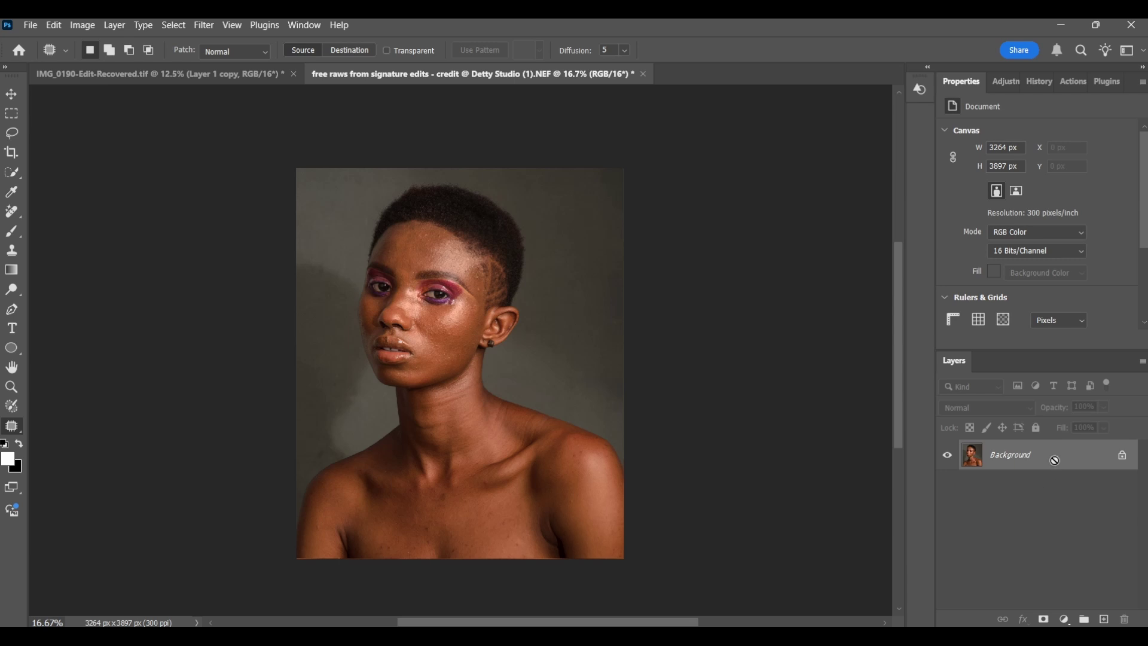
{"action": "key", "text": "ctrl+j"}
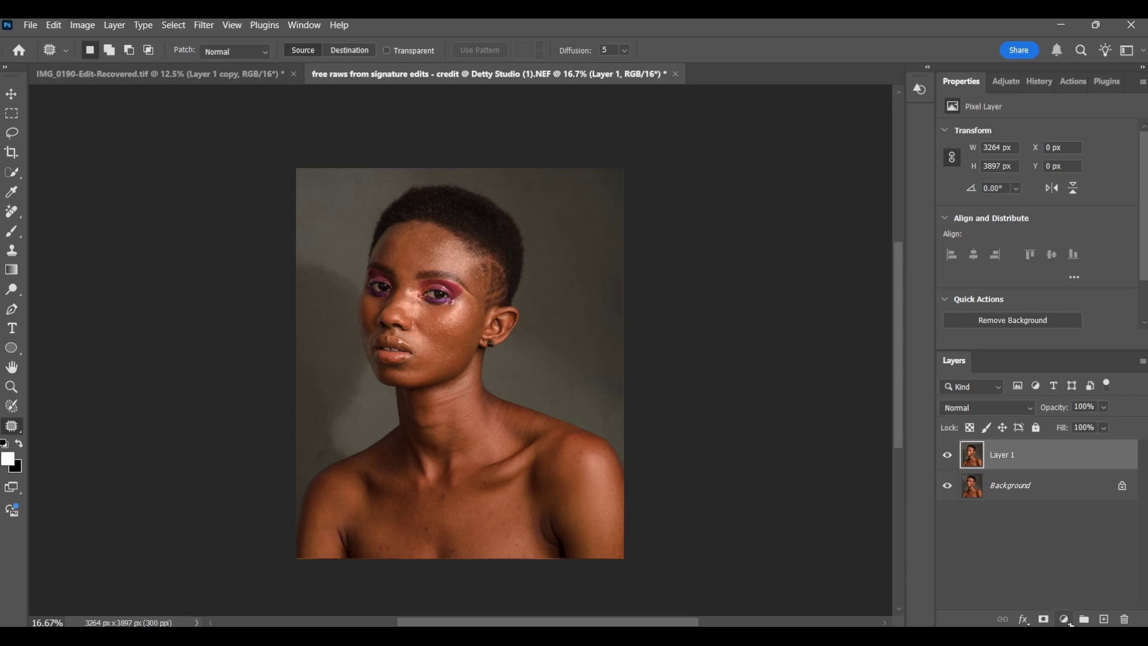
Add a Black & White adjustment layer above the duplicated layer and set Reds to -50.
{"action": "left_click", "coordinate": [1064, 620]}
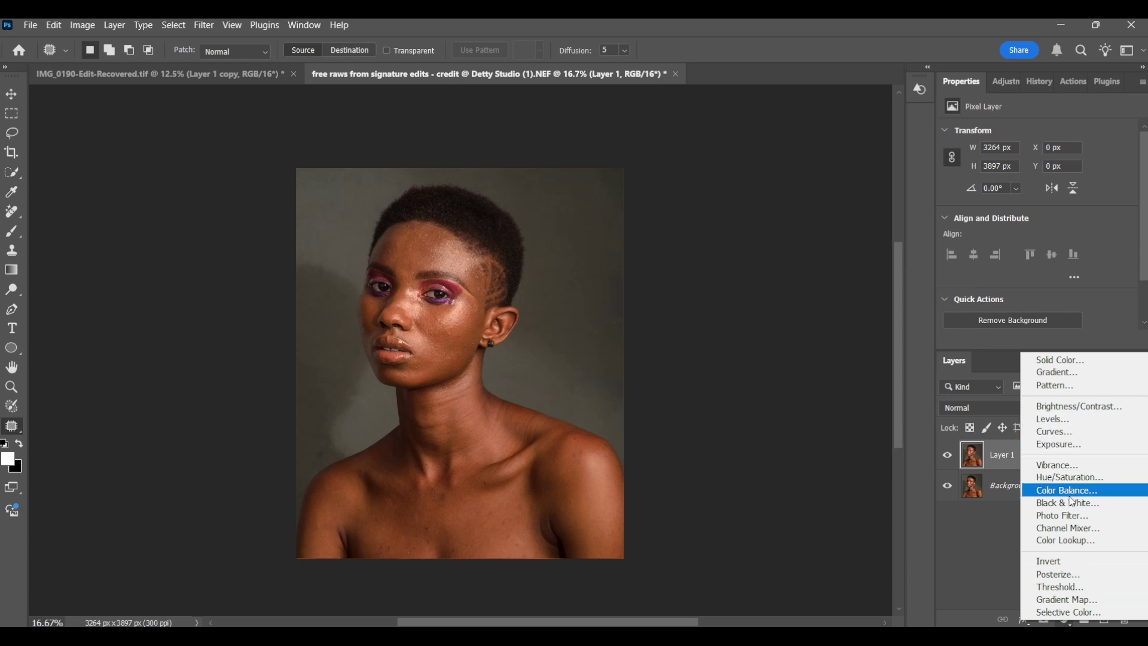
{"action": "left_click", "coordinate": [1069, 503]}
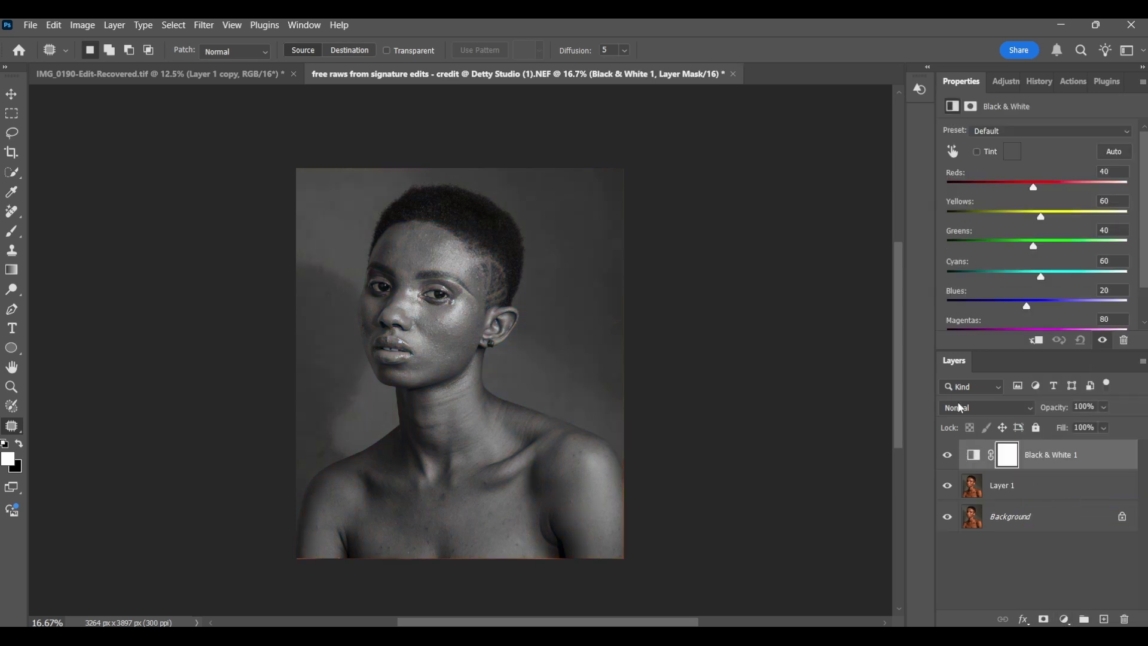
{"action": "left_click_drag", "start_coordinate": [1033, 187], "coordinate": [1001, 188]}
{"action": "key", "text": "ctrl+plus"}
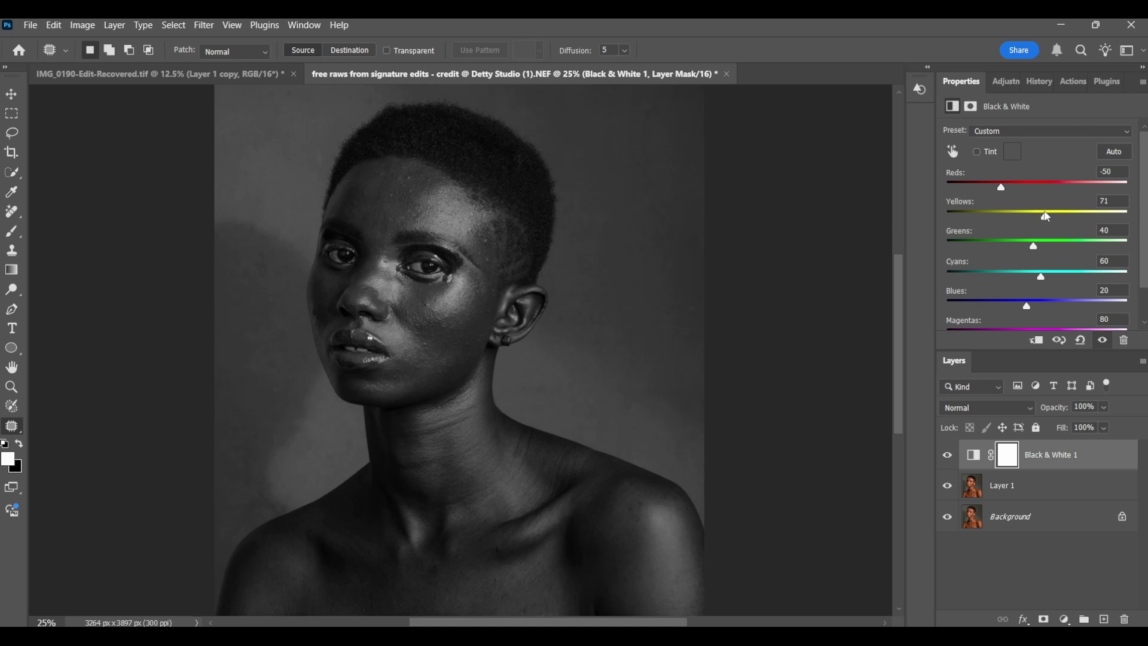
Remove blemishes from the cheek and the temple beside the hairline on Layer 1 with the Remove tool.
{"action": "left_click", "coordinate": [972, 489]}
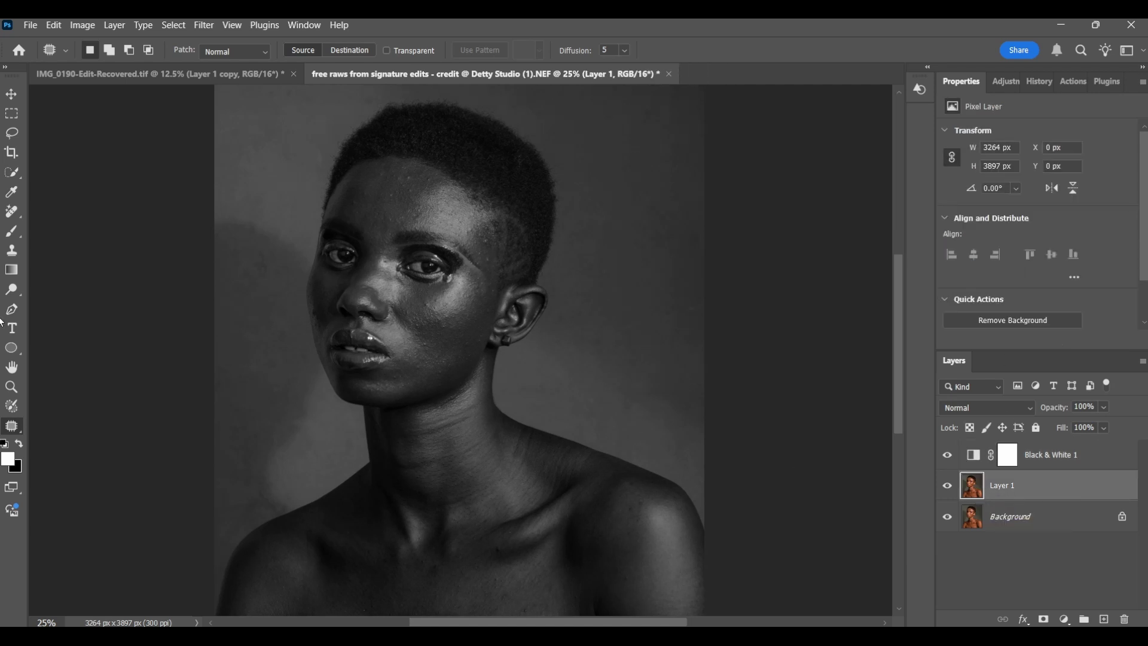
{"action": "left_click", "coordinate": [12, 212]}
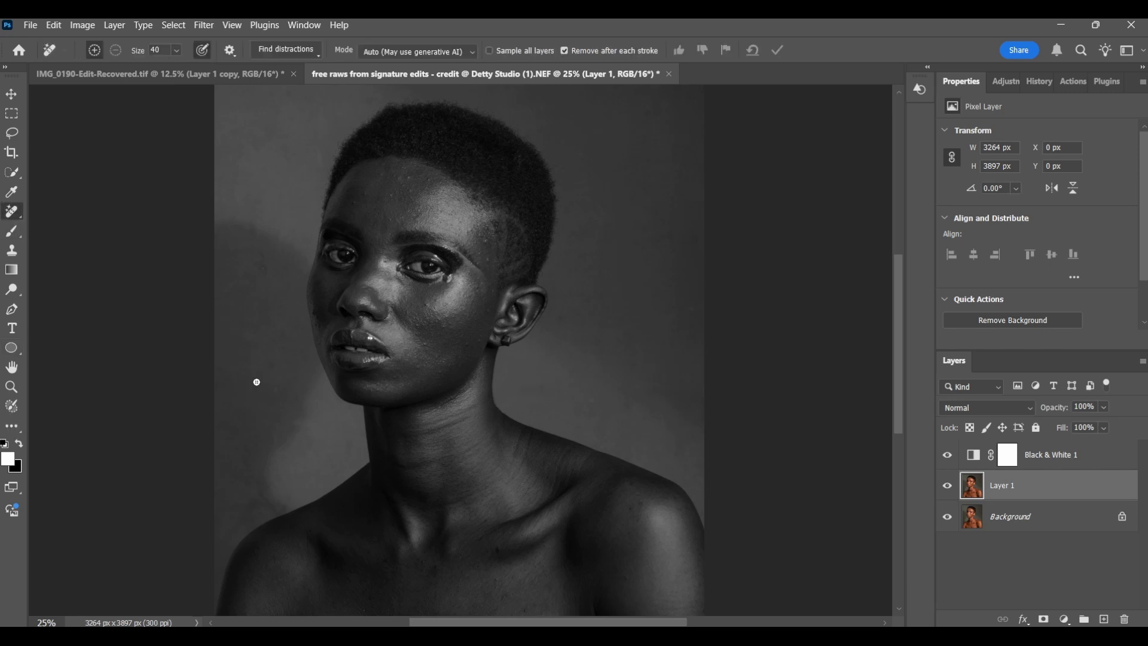
{"action": "key", "text": "ctrl+plus"}
{"action": "key", "text": "ctrl+plus"}
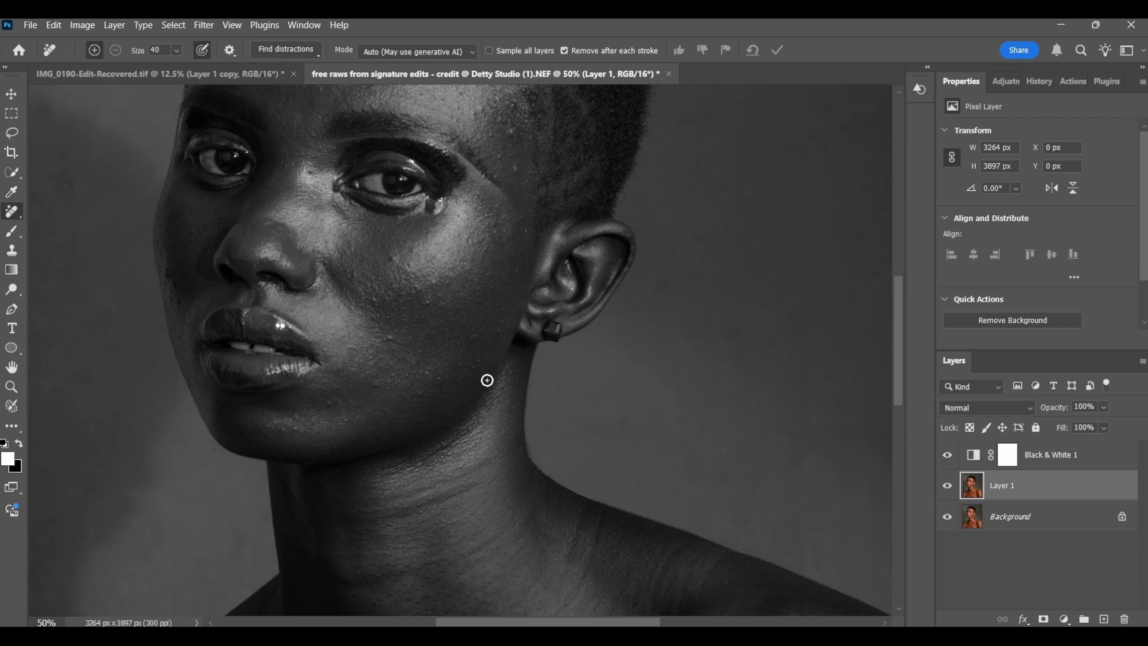
{"action": "key", "text": "ctrl+minus"}
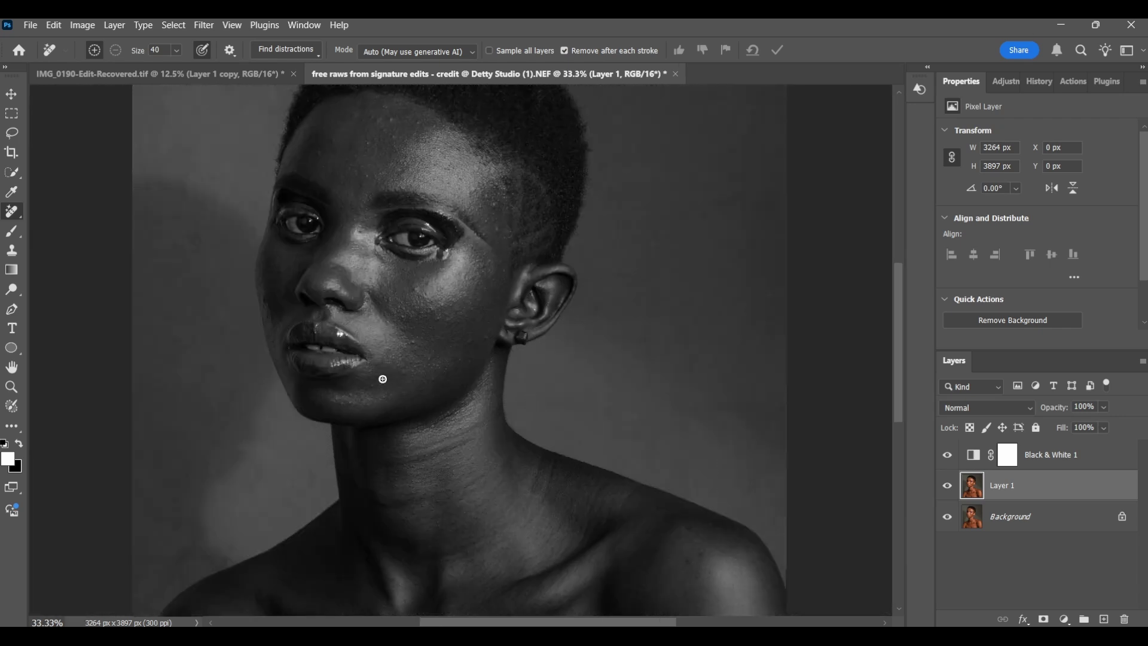
{"action": "left_click_drag", "start_coordinate": [410, 345], "coordinate": [419, 344]}
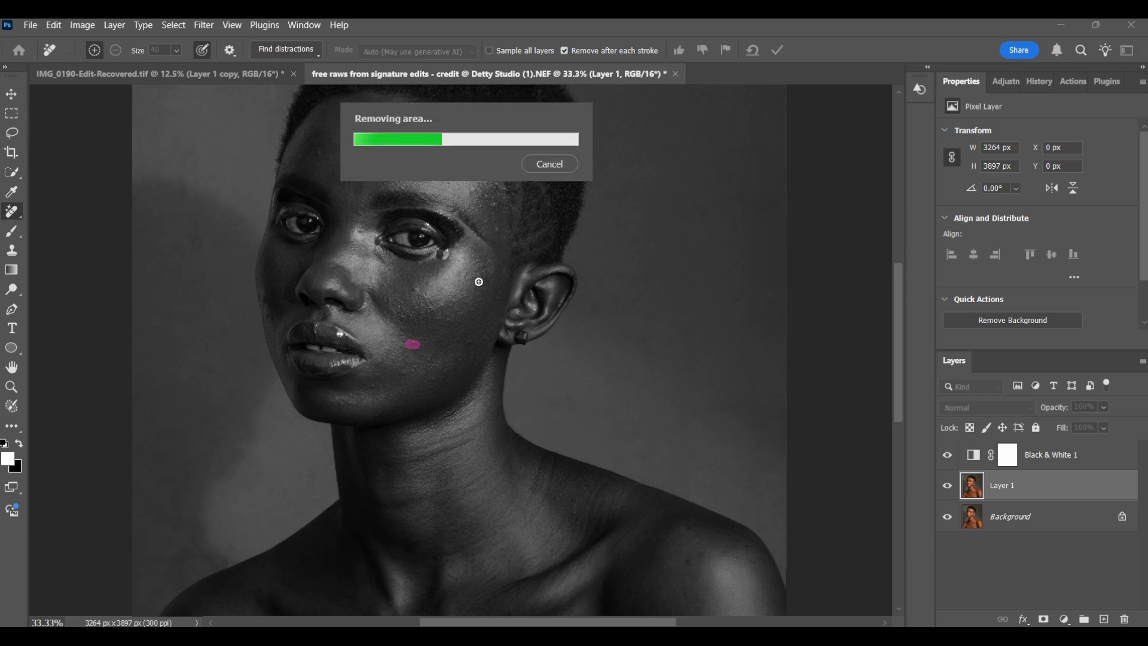
{"action": "left_click", "coordinate": [415, 289]}
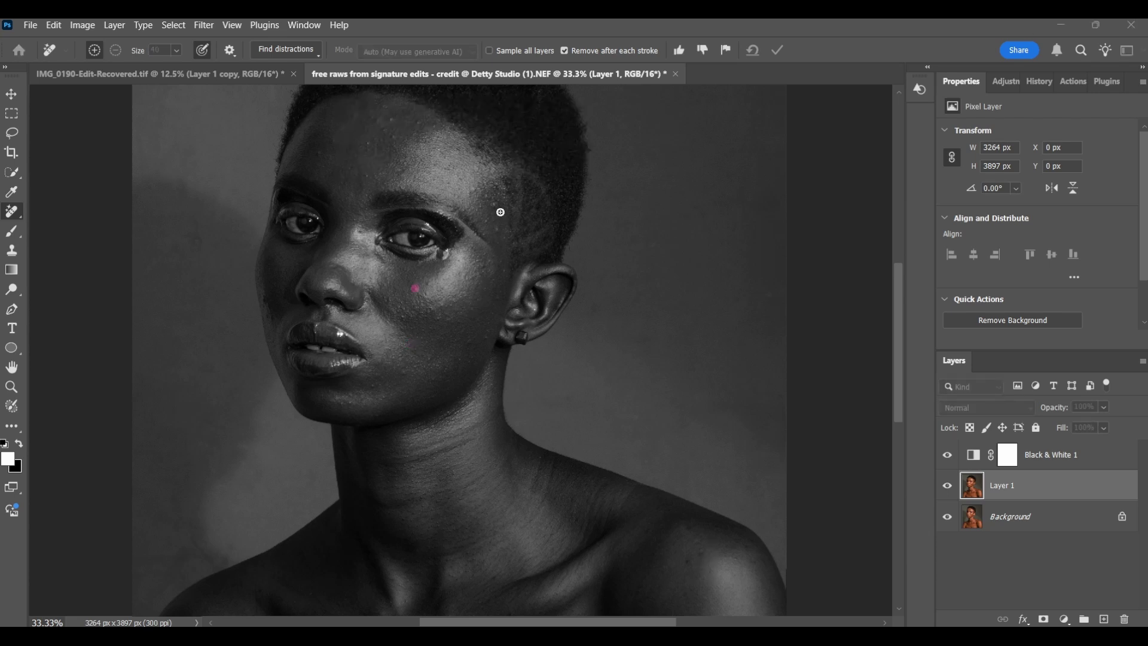
{"action": "left_click_drag", "start_coordinate": [496, 208], "coordinate": [500, 242]}
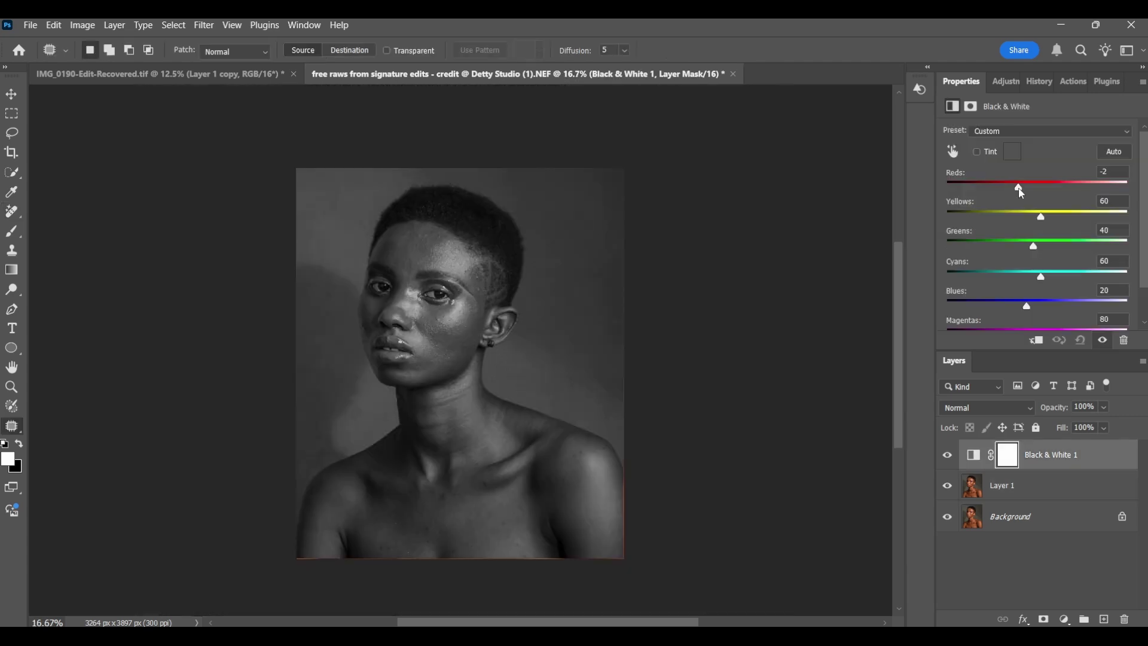
Set the Reds of the Black & White adjustment layer to -50.
{"action": "left_click_drag", "start_coordinate": [1019, 191], "coordinate": [1010, 190]}
{"action": "key", "text": "ctrl+plus"}
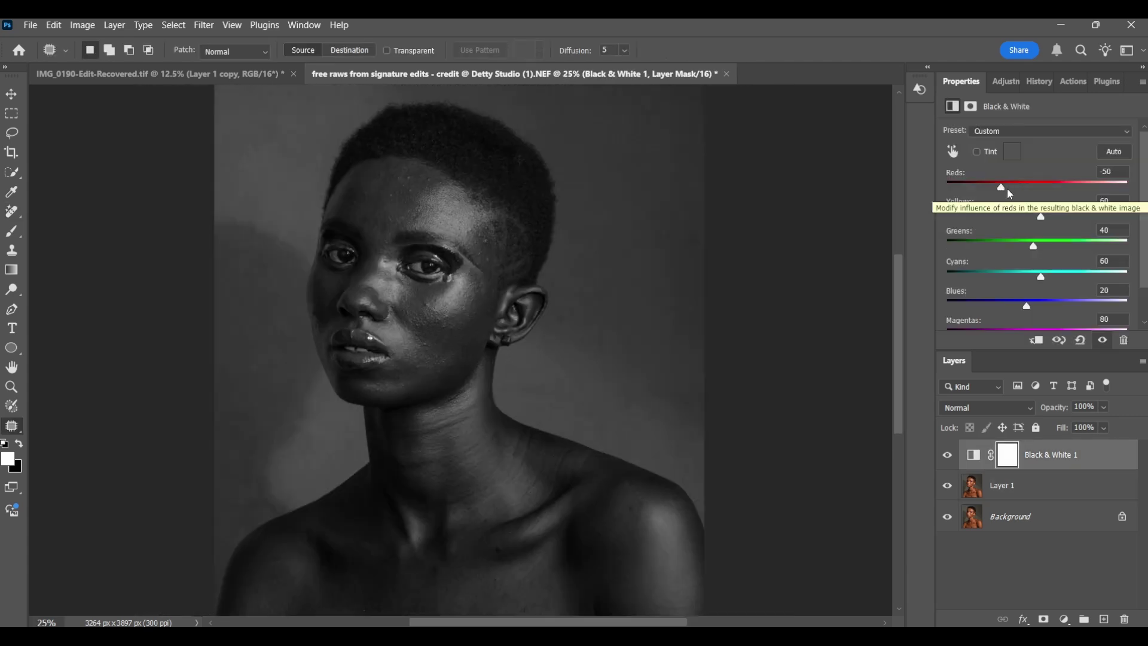
Remove blemishes from the cheek, jaw, chin and forehead on Layer 1 with the Remove tool.
{"action": "left_click", "coordinate": [972, 490]}
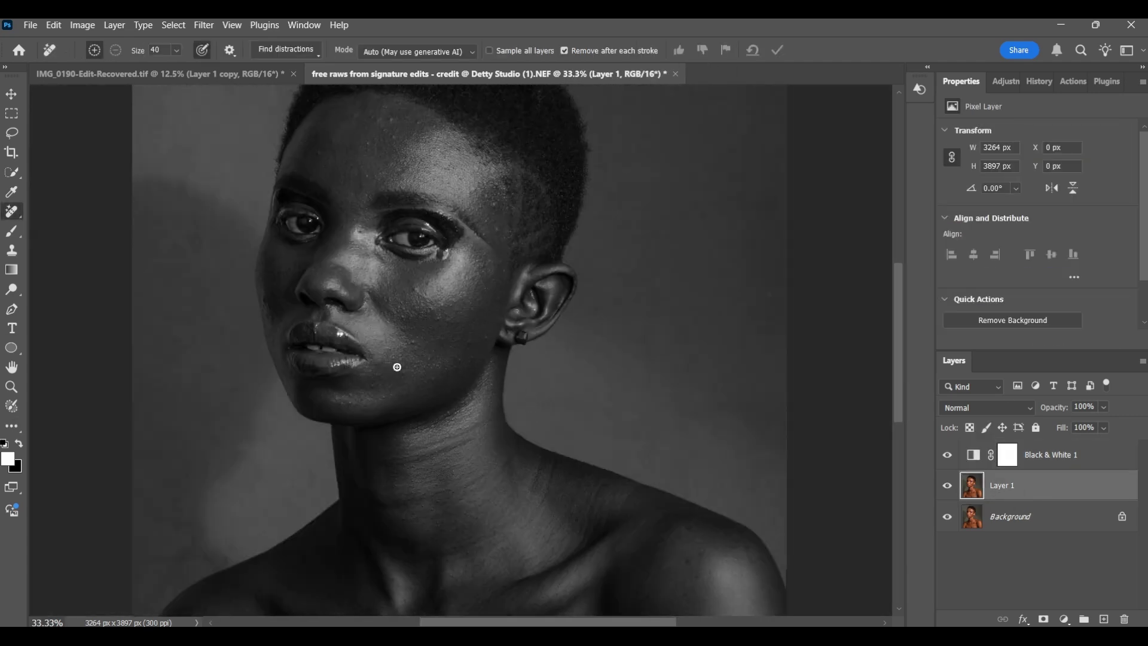
{"action": "left_click", "coordinate": [413, 344]}
{"action": "left_click_drag", "start_coordinate": [401, 372], "coordinate": [409, 367]}
{"action": "left_click_drag", "start_coordinate": [339, 405], "coordinate": [378, 392]}
{"action": "left_click_drag", "start_coordinate": [396, 118], "coordinate": [389, 118]}
{"action": "key", "text": "s"}
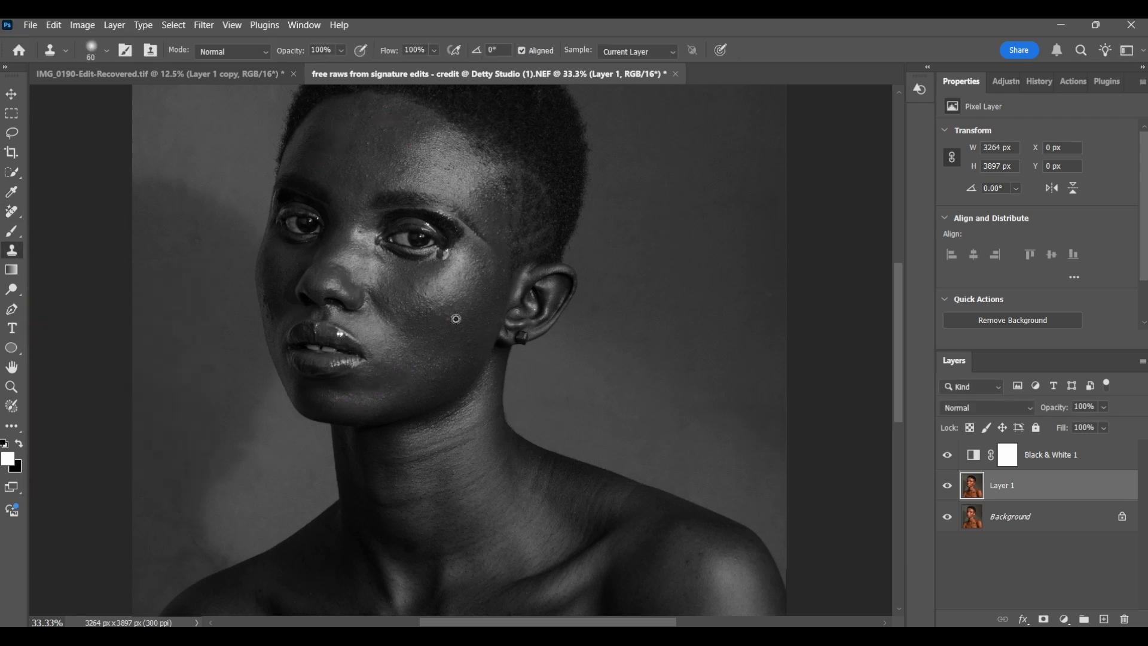
{"action": "key", "text": "j"}
{"action": "left_click_drag", "start_coordinate": [318, 160], "coordinate": [336, 133]}
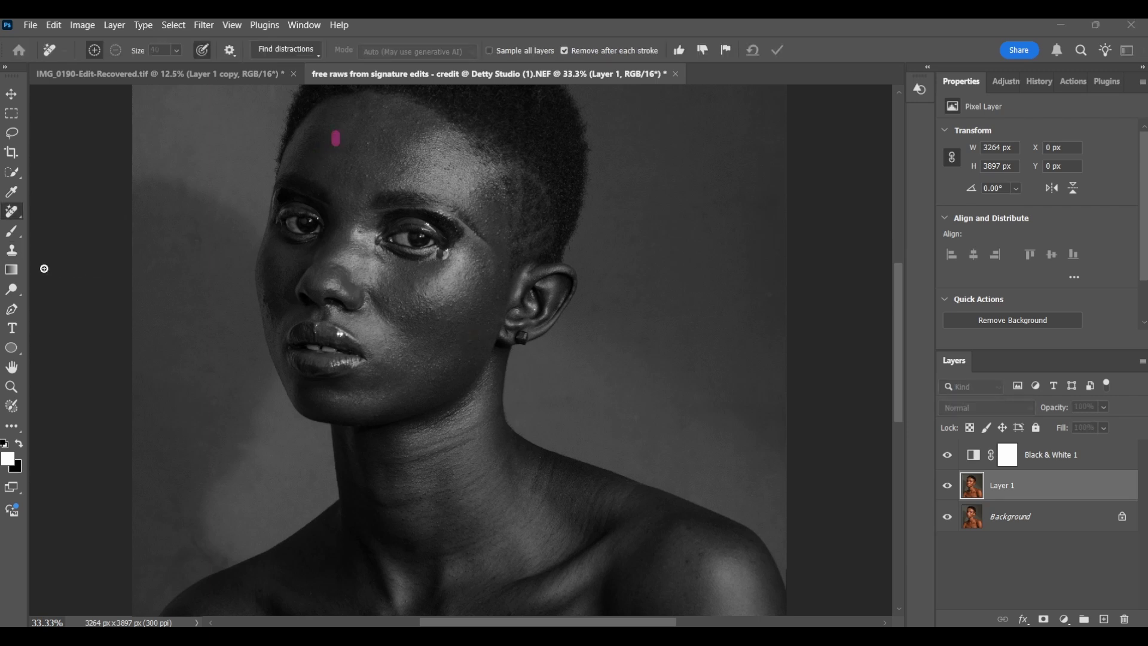
Clone clean skin over the rough patches on both cheeks with a smaller Clone Stamp brush.
{"action": "left_click", "coordinate": [14, 251]}
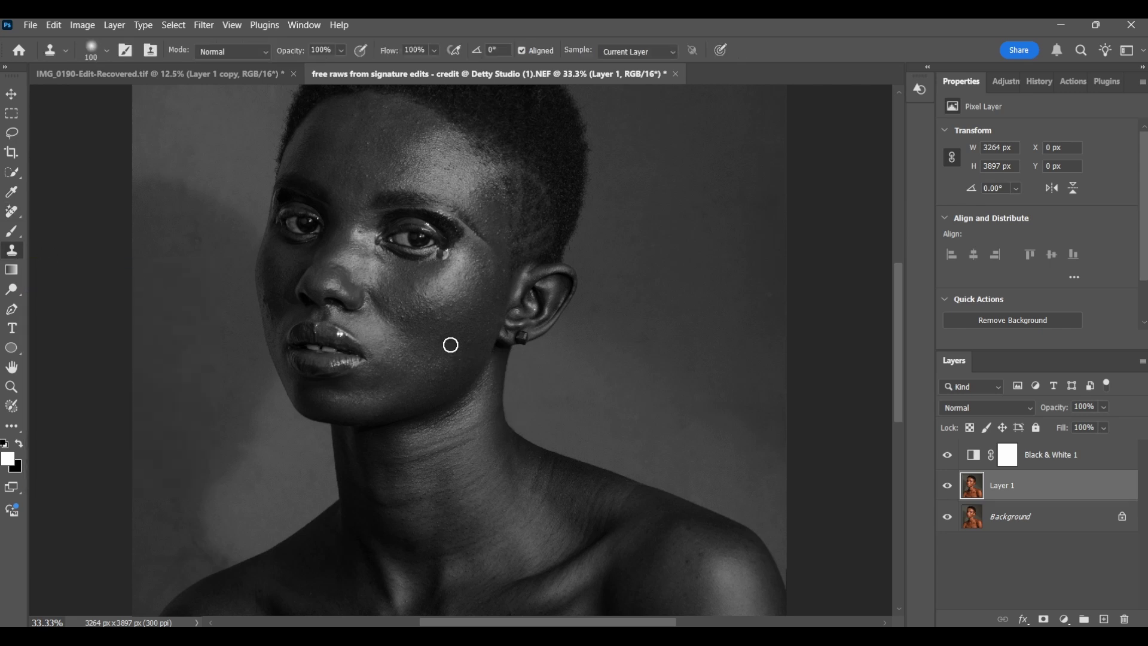
{"action": "key", "text": "bracketleft"}
{"action": "key", "text": "bracketleft"}
{"action": "key", "text": "bracketleft"}
{"action": "left_click", "coordinate": [395, 320], "text": "alt"}
{"action": "left_click", "coordinate": [438, 323], "text": "alt"}
{"action": "left_click", "coordinate": [441, 343]}
{"action": "key", "text": "bracketright"}
{"action": "left_click", "coordinate": [465, 276]}
{"action": "left_click", "coordinate": [477, 331]}
{"action": "left_click", "coordinate": [434, 339]}
{"action": "left_click", "coordinate": [268, 304]}
Patch the uneven area on the lower cheek with skin from just above it using the Patch tool.
{"action": "left_click", "coordinate": [14, 424]}
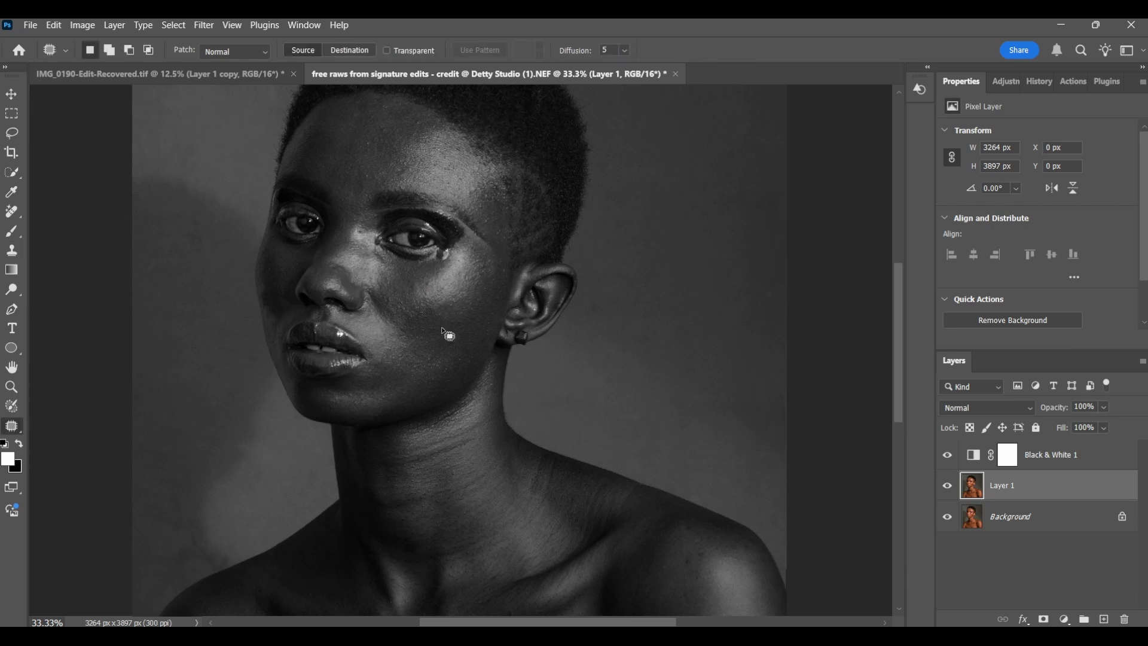
{"action": "mouse_move", "coordinate": [433, 356]}
{"action": "left_mouse_down"}
{"action": "mouse_move", "coordinate": [423, 361]}
{"action": "mouse_move", "coordinate": [443, 368]}
{"action": "left_mouse_up"}
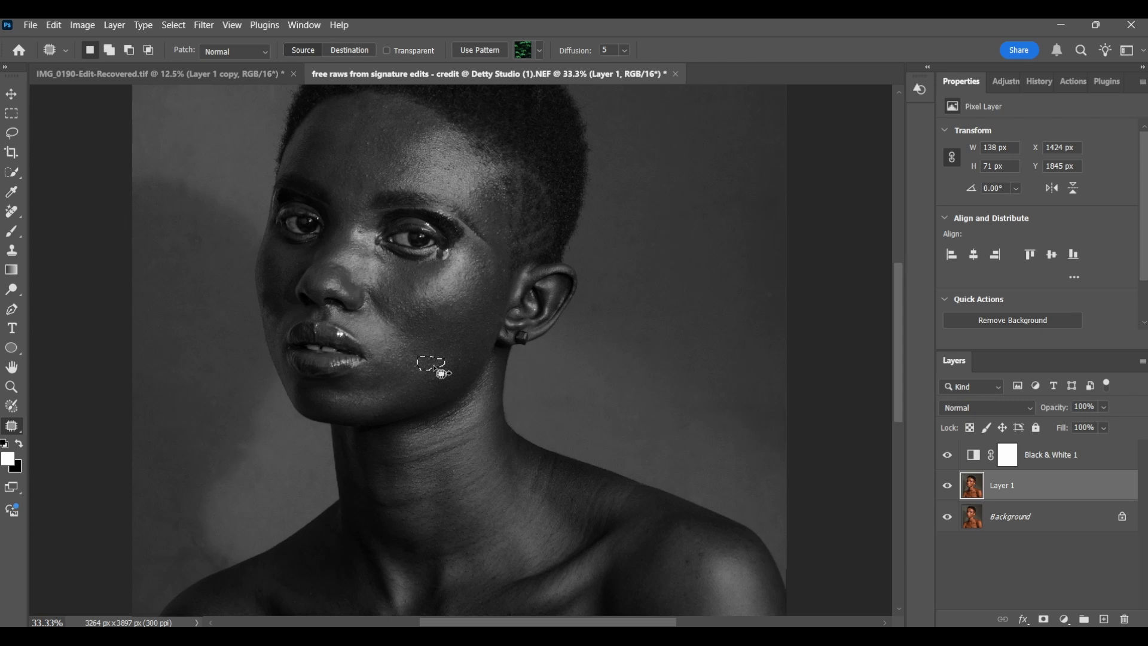
{"action": "left_click_drag", "start_coordinate": [435, 368], "coordinate": [431, 342]}
{"action": "left_click", "coordinate": [421, 159]}
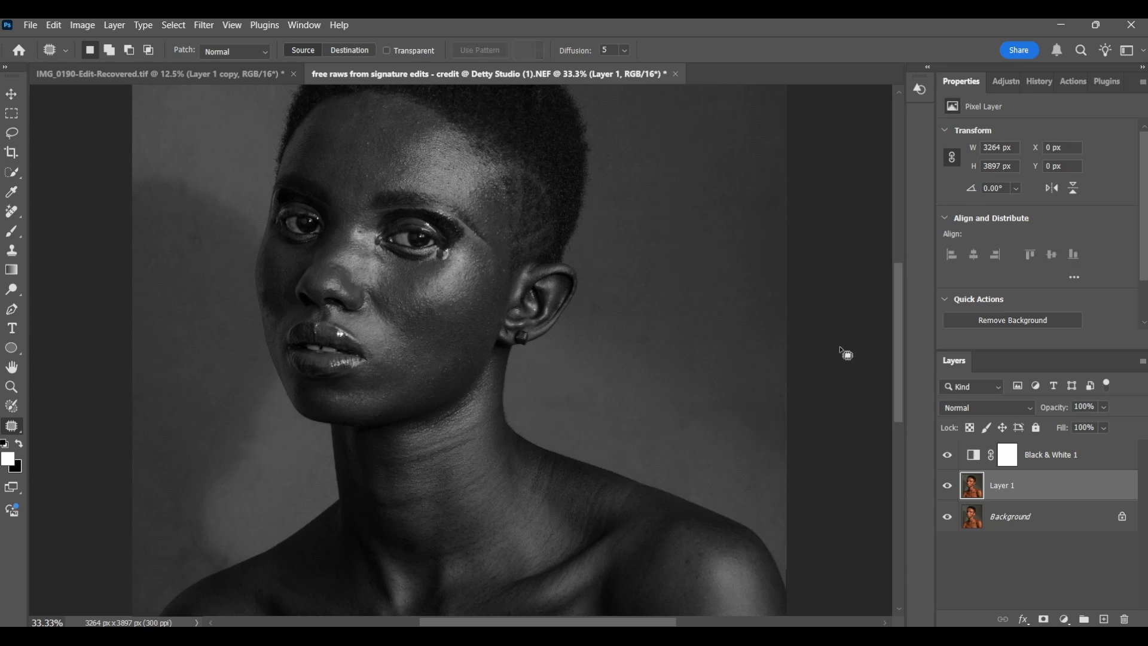
Patch the small spots on the lower-left and middle part of the chest with nearby clean skin.
{"action": "left_click_drag", "start_coordinate": [898, 316], "coordinate": [896, 384]}
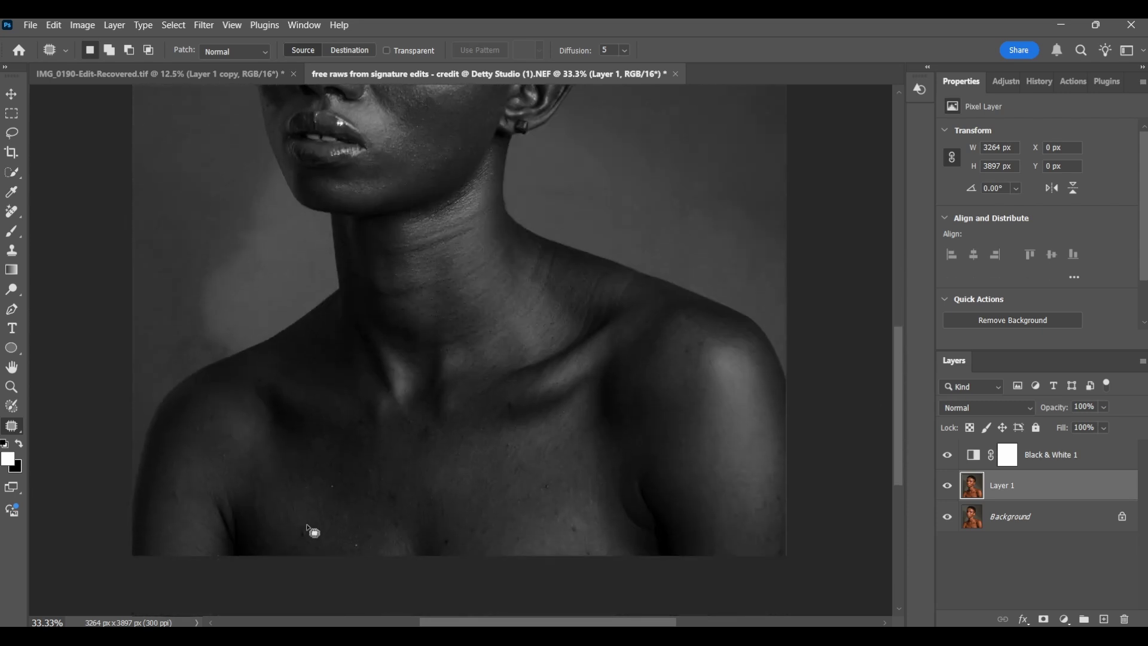
{"action": "left_click_drag", "start_coordinate": [299, 537], "coordinate": [313, 531]}
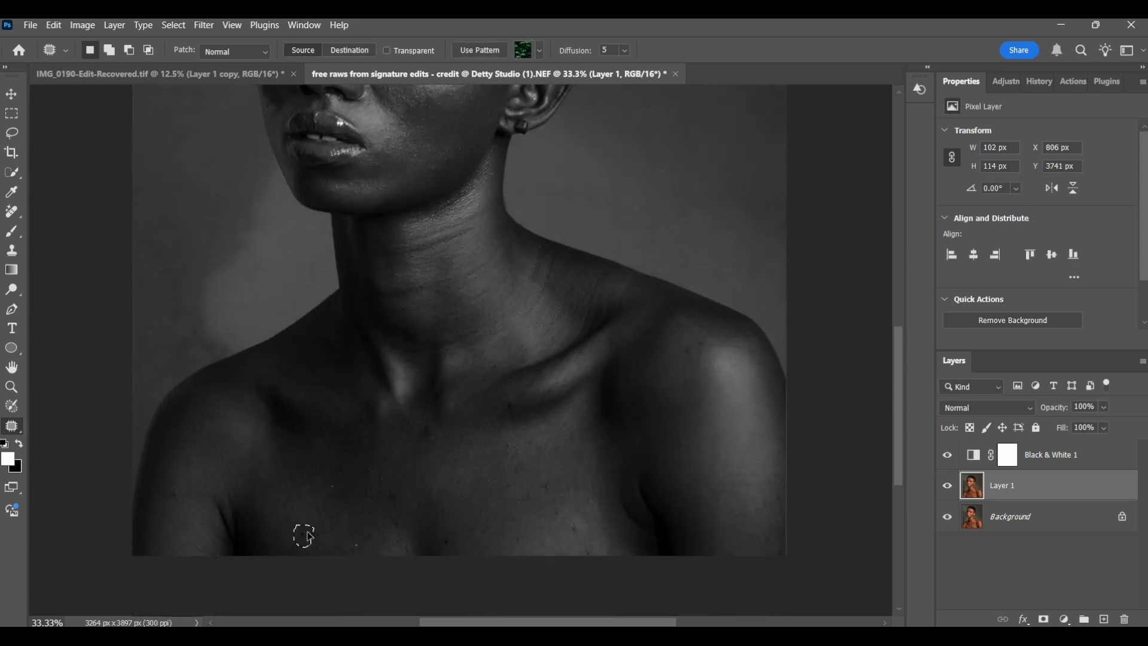
{"action": "left_click", "coordinate": [342, 546]}
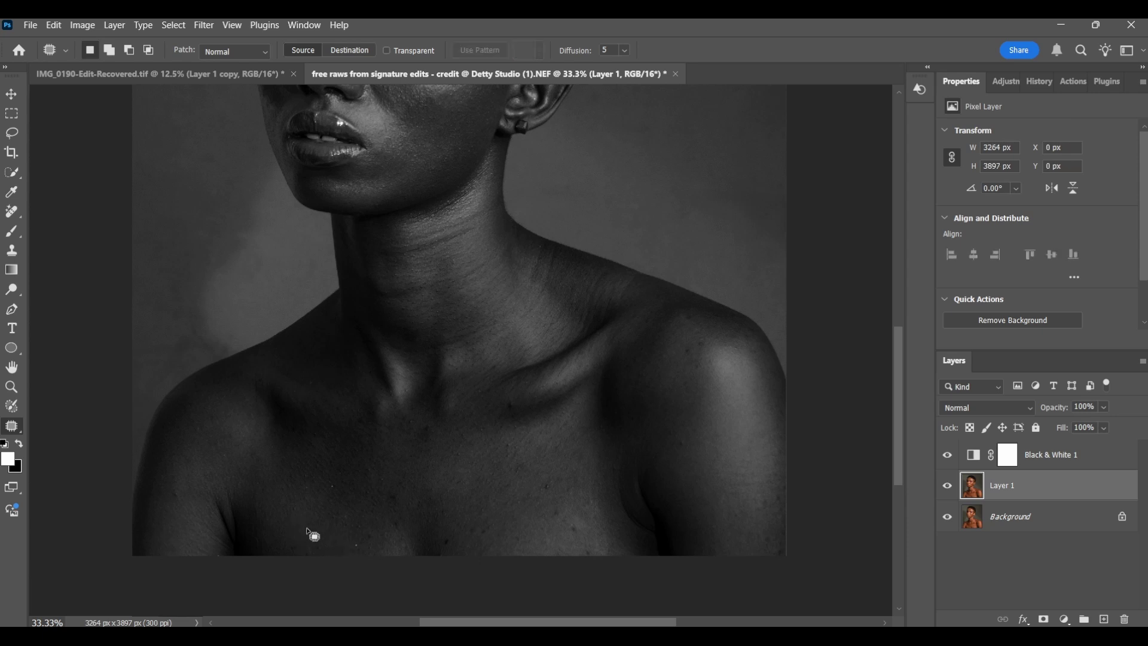
{"action": "left_click_drag", "start_coordinate": [317, 529], "coordinate": [339, 535]}
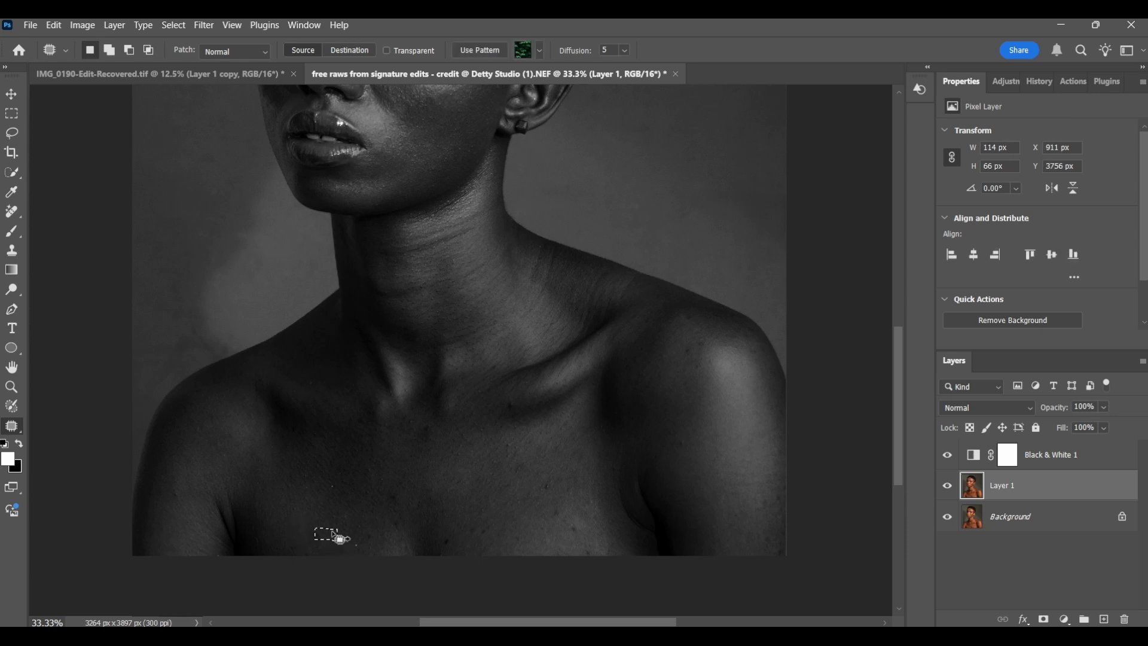
{"action": "left_click", "coordinate": [380, 532]}
{"action": "mouse_move", "coordinate": [385, 519]}
{"action": "left_mouse_down"}
{"action": "mouse_move", "coordinate": [422, 536]}
{"action": "mouse_move", "coordinate": [389, 515]}
{"action": "mouse_move", "coordinate": [409, 511]}
{"action": "mouse_move", "coordinate": [406, 499]}
{"action": "mouse_move", "coordinate": [383, 490]}
{"action": "mouse_move", "coordinate": [385, 506]}
{"action": "mouse_move", "coordinate": [401, 490]}
{"action": "mouse_move", "coordinate": [392, 483]}
{"action": "mouse_move", "coordinate": [438, 462]}
{"action": "left_mouse_up"}
{"action": "left_click", "coordinate": [437, 462]}
Patch the cluster of spots on the lower-right part of the chest with clean skin.
{"action": "mouse_move", "coordinate": [536, 531]}
{"action": "left_mouse_down"}
{"action": "mouse_move", "coordinate": [558, 521]}
{"action": "mouse_move", "coordinate": [563, 504]}
{"action": "mouse_move", "coordinate": [579, 522]}
{"action": "left_mouse_up"}
{"action": "left_click", "coordinate": [567, 521]}
{"action": "left_click_drag", "start_coordinate": [575, 527], "coordinate": [574, 513]}
{"action": "mouse_move", "coordinate": [544, 477]}
{"action": "left_mouse_down"}
{"action": "mouse_move", "coordinate": [534, 486]}
{"action": "mouse_move", "coordinate": [554, 454]}
{"action": "left_mouse_up"}
{"action": "left_click", "coordinate": [589, 551]}
{"action": "mouse_move", "coordinate": [590, 551]}
{"action": "left_mouse_down"}
{"action": "mouse_move", "coordinate": [582, 560]}
{"action": "mouse_move", "coordinate": [592, 550]}
{"action": "mouse_move", "coordinate": [490, 537]}
{"action": "mouse_move", "coordinate": [588, 559]}
{"action": "mouse_move", "coordinate": [591, 549]}
{"action": "left_mouse_up"}
{"action": "left_click", "coordinate": [574, 549]}
Patch the marks in the centre of the chest and below the collarbone with smooth skin.
{"action": "mouse_move", "coordinate": [452, 529]}
{"action": "left_mouse_down"}
{"action": "mouse_move", "coordinate": [444, 544]}
{"action": "mouse_move", "coordinate": [487, 500]}
{"action": "mouse_move", "coordinate": [469, 532]}
{"action": "mouse_move", "coordinate": [495, 540]}
{"action": "mouse_move", "coordinate": [500, 531]}
{"action": "mouse_move", "coordinate": [472, 520]}
{"action": "mouse_move", "coordinate": [490, 505]}
{"action": "left_mouse_up"}
{"action": "left_click", "coordinate": [495, 540]}
{"action": "left_click", "coordinate": [490, 496]}
{"action": "mouse_move", "coordinate": [525, 401]}
{"action": "left_mouse_down"}
{"action": "mouse_move", "coordinate": [491, 404]}
{"action": "mouse_move", "coordinate": [498, 413]}
{"action": "mouse_move", "coordinate": [534, 394]}
{"action": "left_mouse_up"}
{"action": "left_click", "coordinate": [516, 399]}
Patch the dark spots on the brightly lit shoulder and the marks on the opposite upper arm.
{"action": "mouse_move", "coordinate": [698, 345]}
{"action": "left_mouse_down"}
{"action": "mouse_move", "coordinate": [674, 355]}
{"action": "mouse_move", "coordinate": [701, 349]}
{"action": "mouse_move", "coordinate": [689, 316]}
{"action": "mouse_move", "coordinate": [685, 328]}
{"action": "mouse_move", "coordinate": [699, 326]}
{"action": "left_mouse_up"}
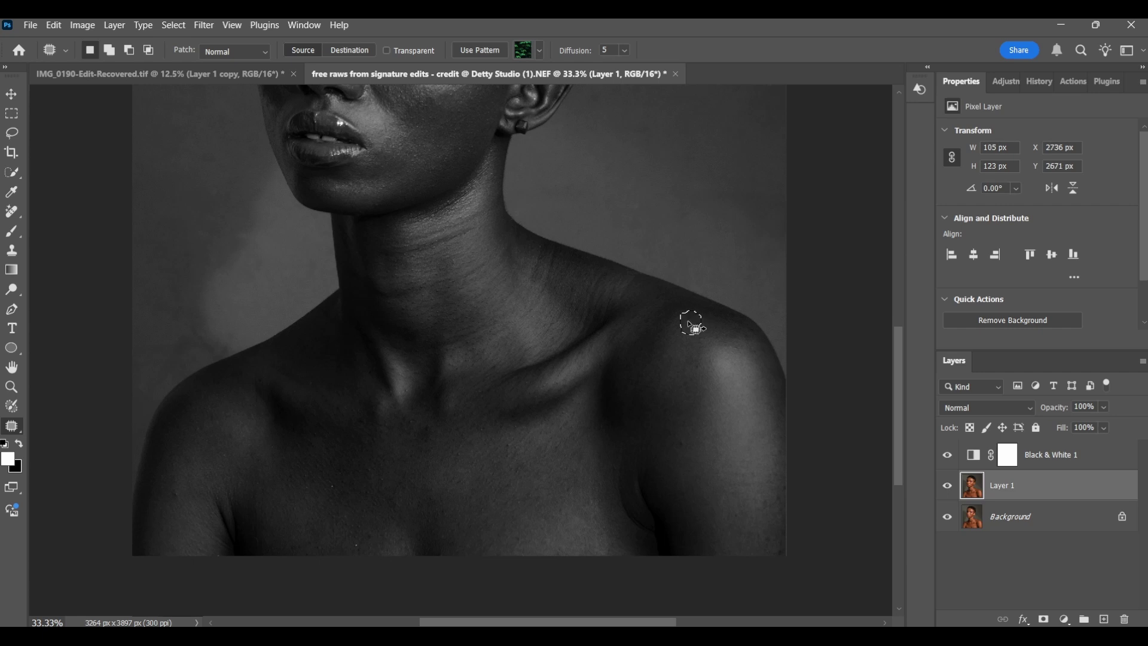
{"action": "left_click", "coordinate": [171, 493]}
{"action": "mouse_move", "coordinate": [168, 489]}
{"action": "left_mouse_down"}
{"action": "mouse_move", "coordinate": [180, 502]}
{"action": "mouse_move", "coordinate": [177, 480]}
{"action": "mouse_move", "coordinate": [173, 505]}
{"action": "mouse_move", "coordinate": [187, 502]}
{"action": "mouse_move", "coordinate": [178, 495]}
{"action": "mouse_move", "coordinate": [199, 469]}
{"action": "mouse_move", "coordinate": [220, 477]}
{"action": "left_mouse_up"}
{"action": "left_click", "coordinate": [219, 476]}
Patch the two tiny bright specks on the lower-left chest with surrounding skin.
{"action": "mouse_move", "coordinate": [333, 480]}
{"action": "left_mouse_down"}
{"action": "mouse_move", "coordinate": [351, 502]}
{"action": "mouse_move", "coordinate": [346, 487]}
{"action": "left_mouse_up"}
{"action": "mouse_move", "coordinate": [364, 545]}
{"action": "left_mouse_down"}
{"action": "mouse_move", "coordinate": [353, 556]}
{"action": "mouse_move", "coordinate": [371, 545]}
{"action": "mouse_move", "coordinate": [360, 545]}
{"action": "mouse_move", "coordinate": [369, 517]}
{"action": "left_mouse_up"}
{"action": "left_click", "coordinate": [371, 516]}
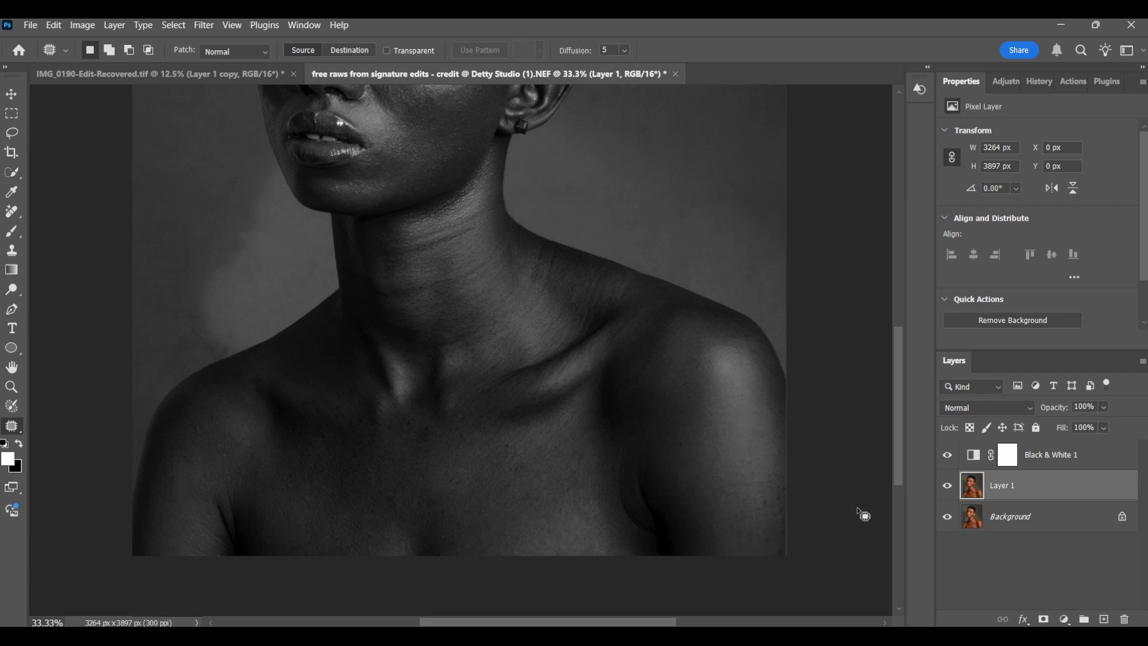
Patch the remaining marks on the brightly lit upper arm, including the patch near the image's lower-right corner.
{"action": "mouse_move", "coordinate": [686, 442]}
{"action": "left_mouse_down"}
{"action": "mouse_move", "coordinate": [682, 453]}
{"action": "mouse_move", "coordinate": [696, 444]}
{"action": "mouse_move", "coordinate": [686, 446]}
{"action": "left_mouse_up"}
{"action": "left_click", "coordinate": [700, 432]}
{"action": "mouse_move", "coordinate": [780, 531]}
{"action": "left_mouse_down"}
{"action": "mouse_move", "coordinate": [756, 538]}
{"action": "mouse_move", "coordinate": [759, 553]}
{"action": "mouse_move", "coordinate": [784, 544]}
{"action": "left_mouse_up"}
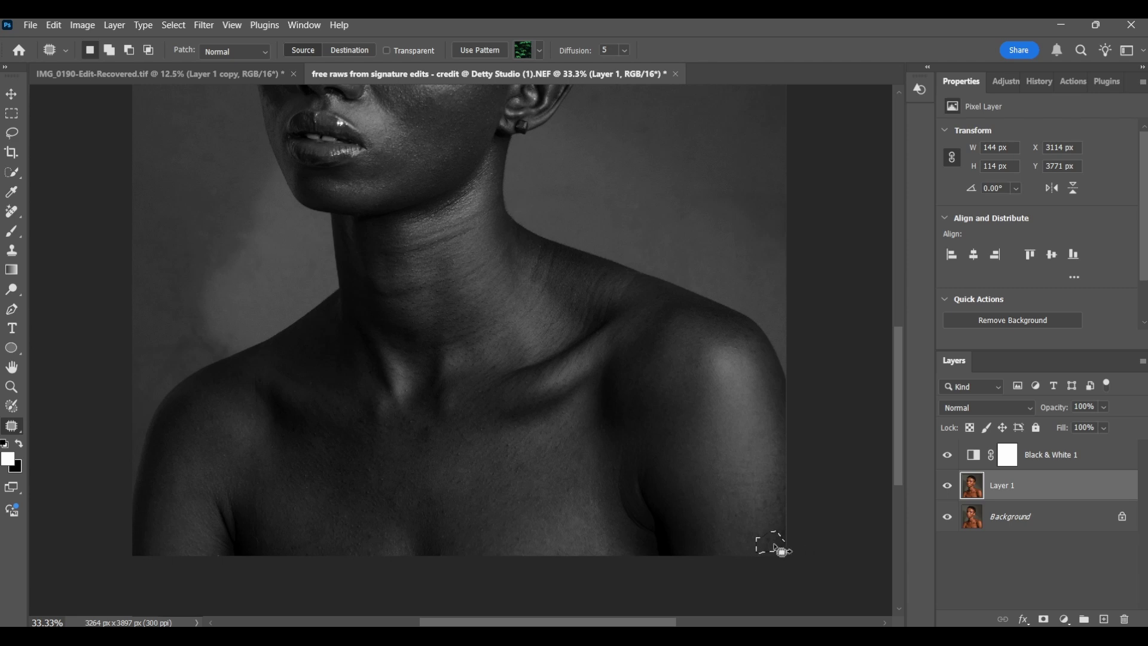
{"action": "left_click", "coordinate": [770, 496]}
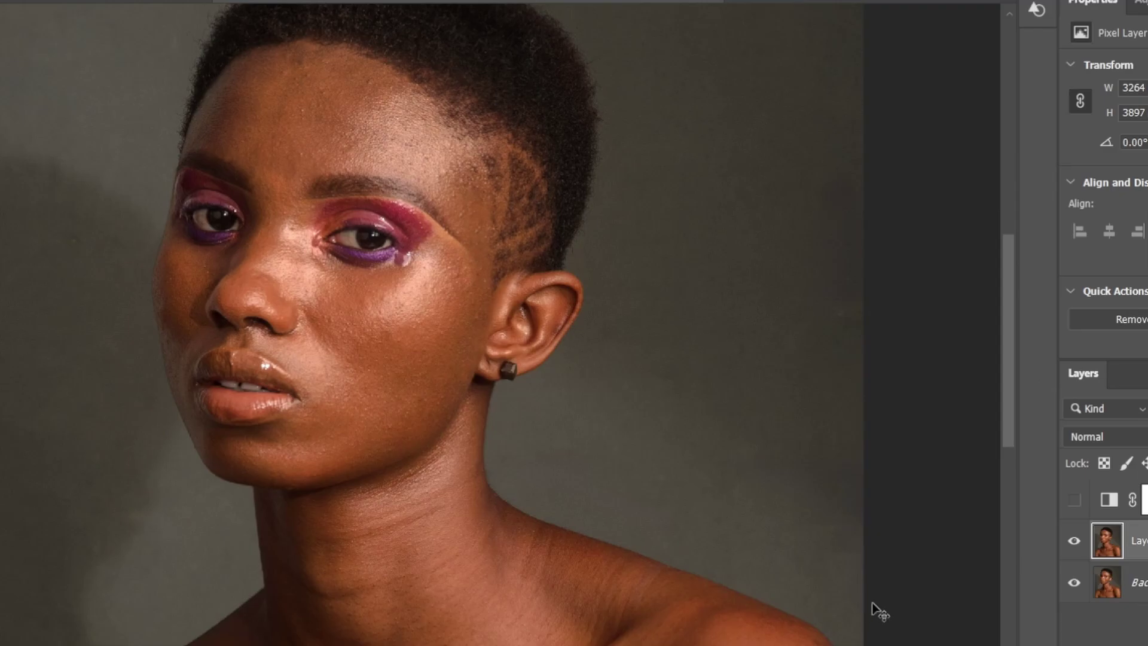
Hide Layer 1 to compare the retouched skin with the original across the whole portrait.
{"action": "key", "text": "ctrl+minus"}
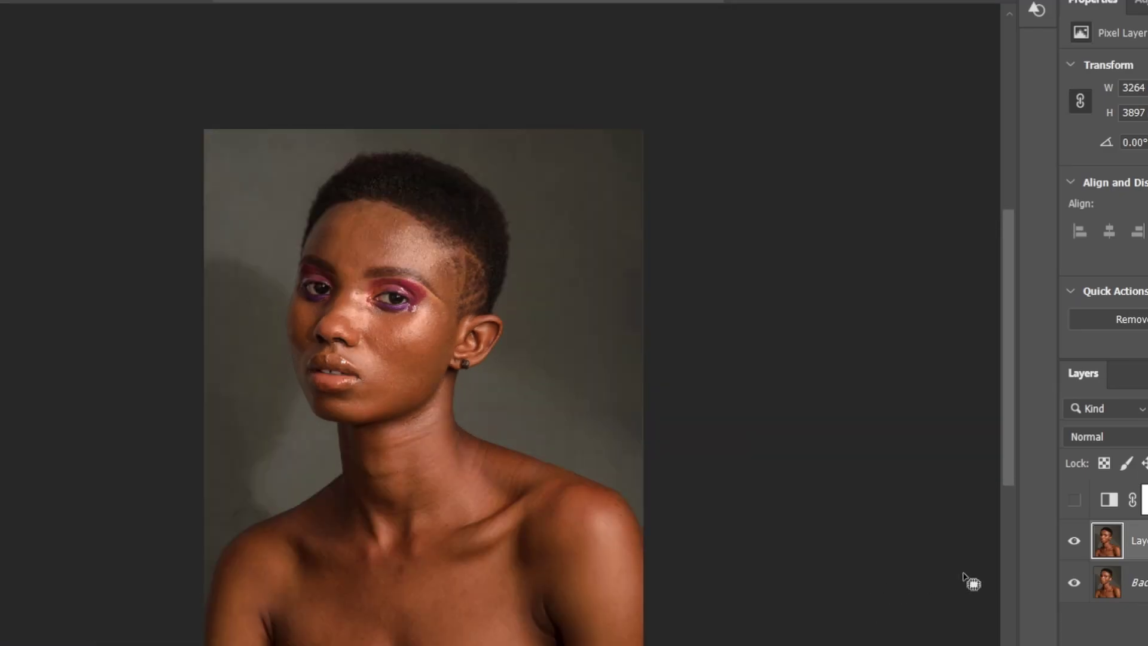
{"action": "left_click", "coordinate": [1080, 544]}
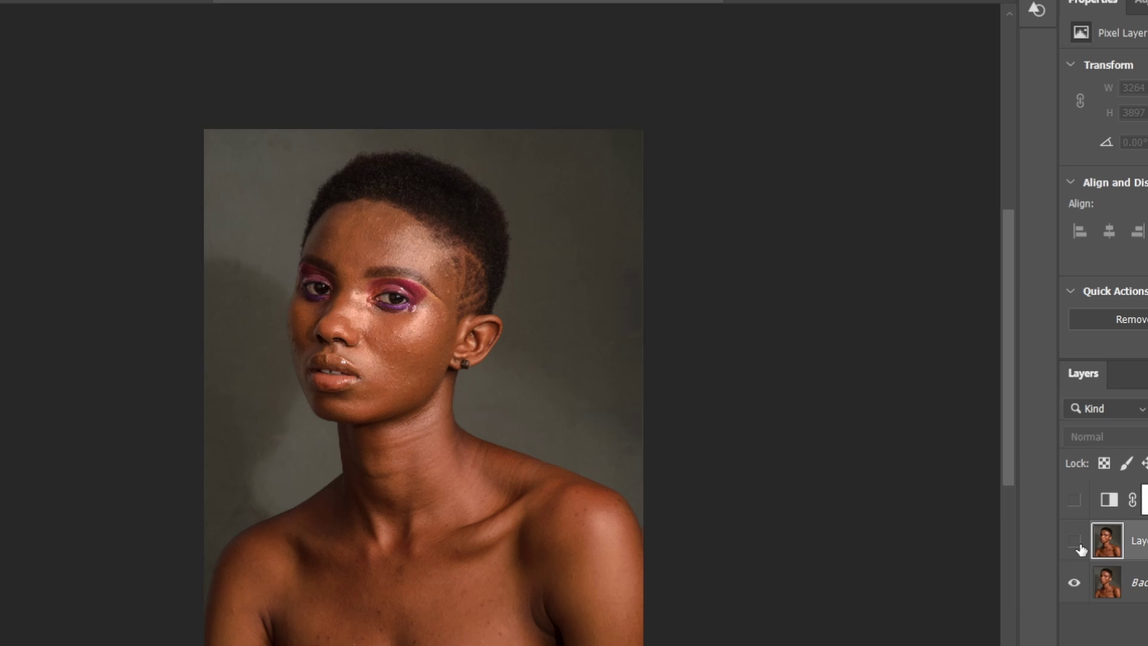
Toggle Layer 1's visibility to compare the retouched skin with the original, leaving the layer shown.
{"action": "left_click", "coordinate": [1079, 545]}
{"action": "left_click", "coordinate": [1079, 545]}
{"action": "left_click", "coordinate": [1080, 545]}
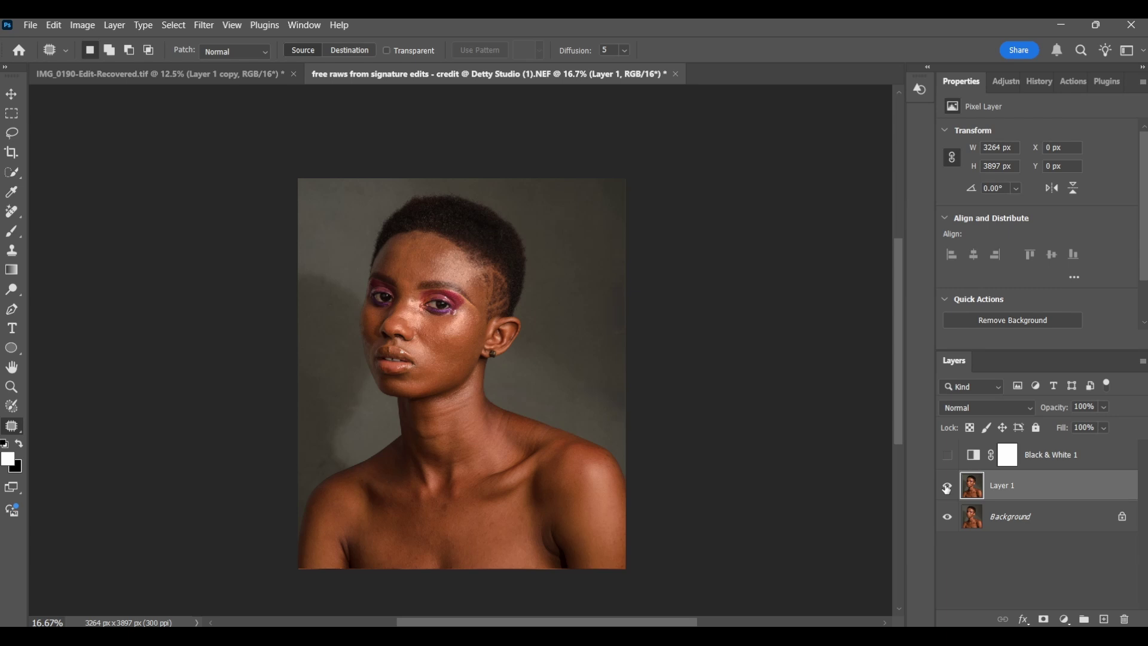
Stamp all visible layers into a new merged layer above Layer 1 and duplicate that merged layer.
{"action": "key", "text": "ctrl+shift+alt+e"}
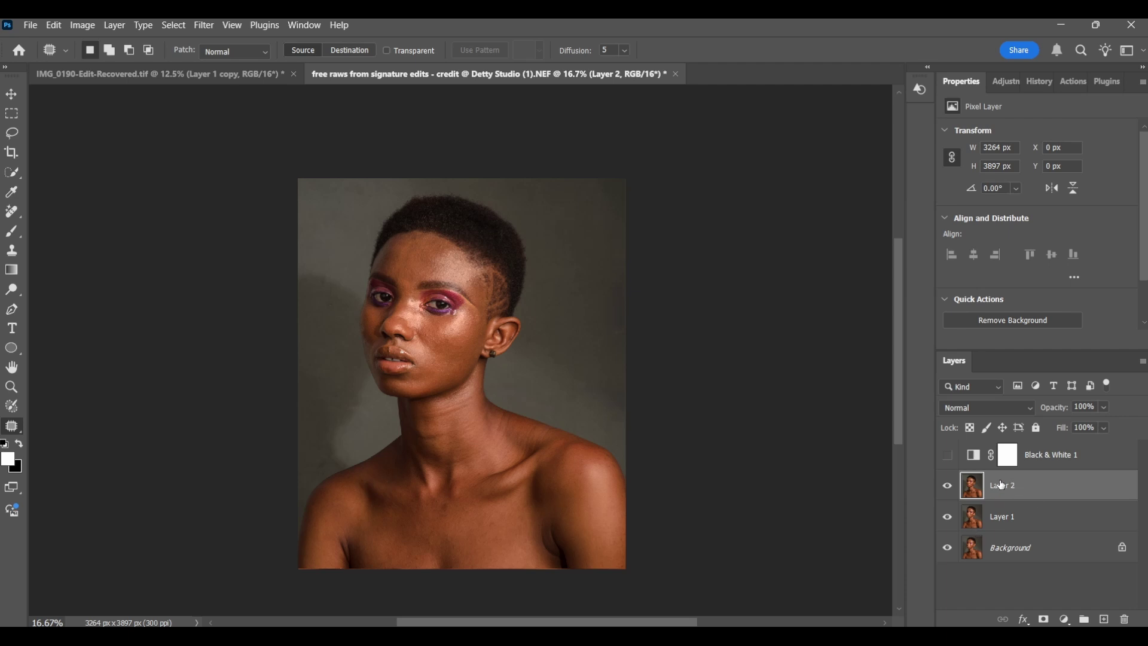
{"action": "key", "text": "ctrl+j"}
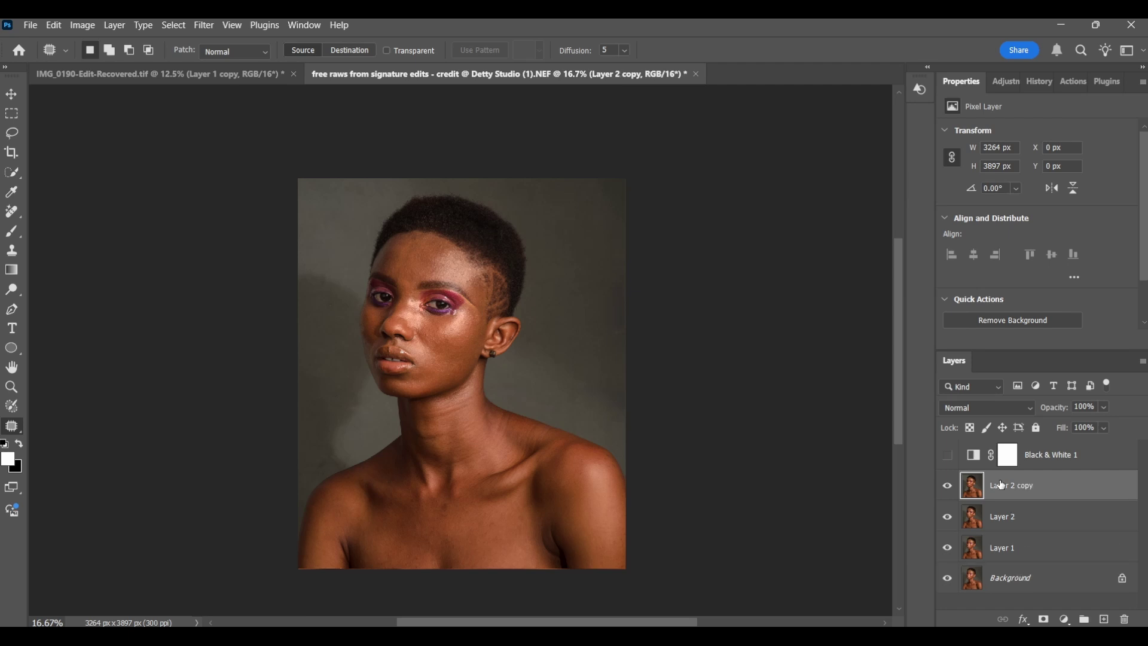
Rename the merged layer as LOW and its duplicate above it as HIGH.
{"action": "left_click", "coordinate": [1007, 522]}
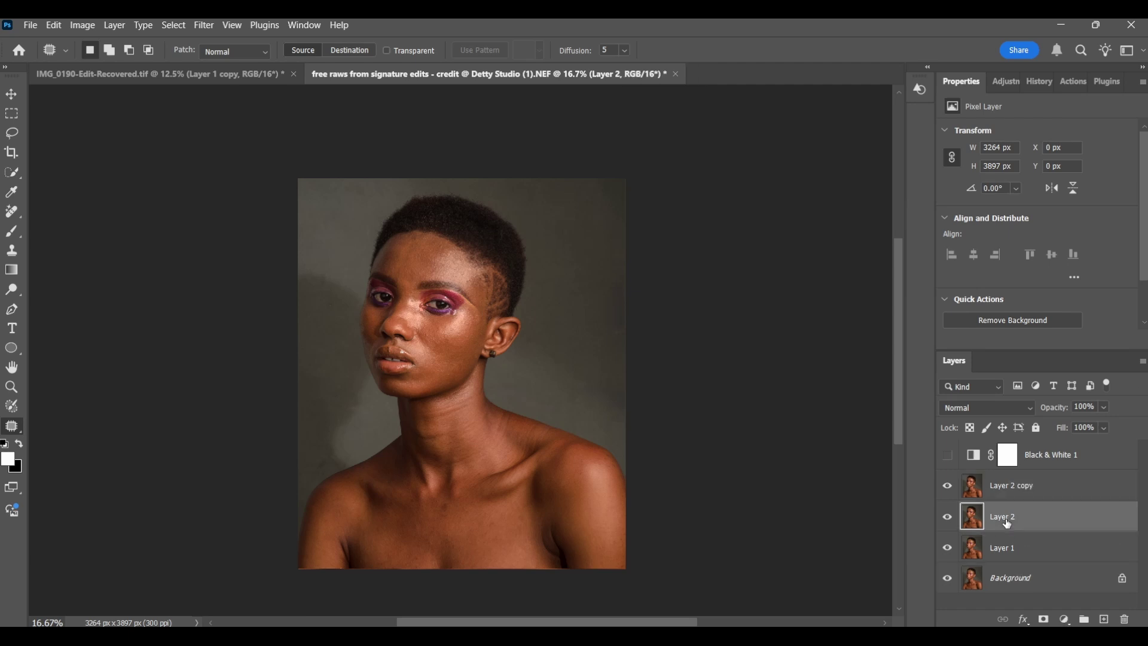
{"action": "double_click", "coordinate": [1007, 522]}
{"action": "key", "text": "BackSpace"}
{"action": "type", "text": "LOW"}
{"action": "left_click", "coordinate": [1006, 489]}
{"action": "double_click", "coordinate": [1007, 488]}
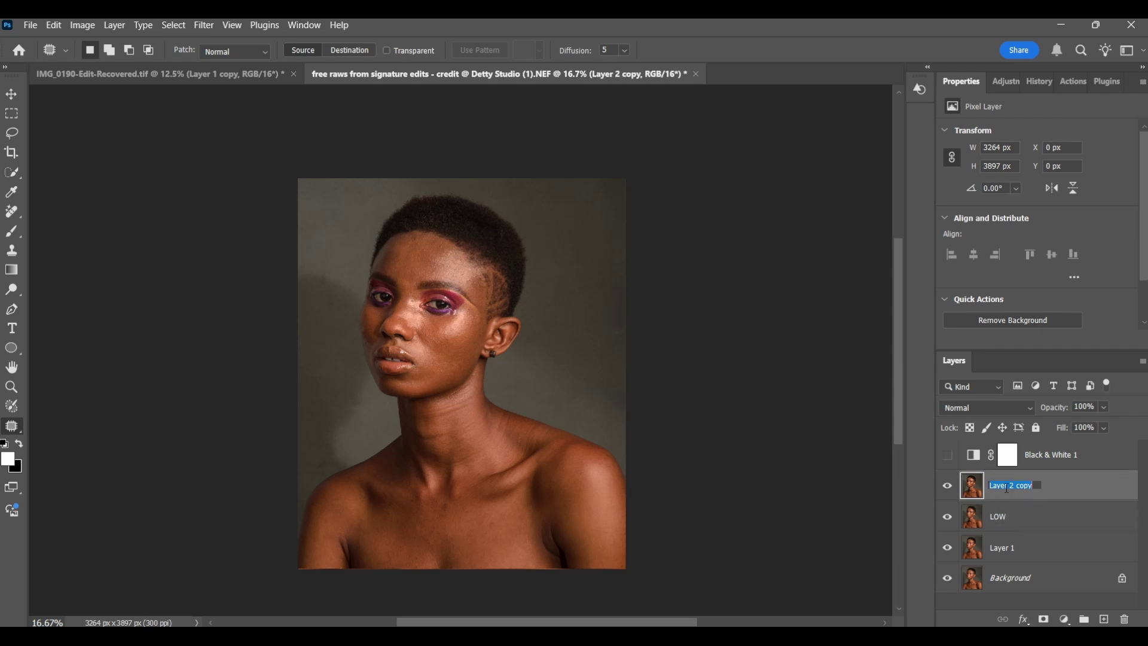
{"action": "key", "text": "BackSpace"}
Hide the HIGH layer and make the LOW layer active.
{"action": "left_click", "coordinate": [1018, 515]}
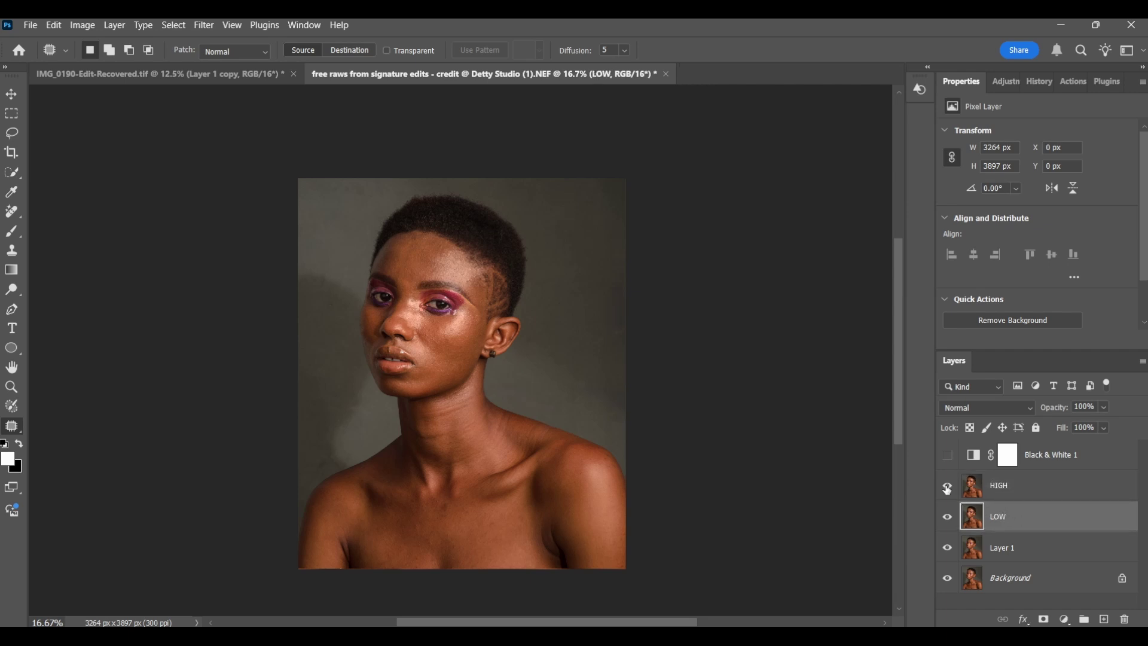
{"action": "left_click", "coordinate": [981, 490]}
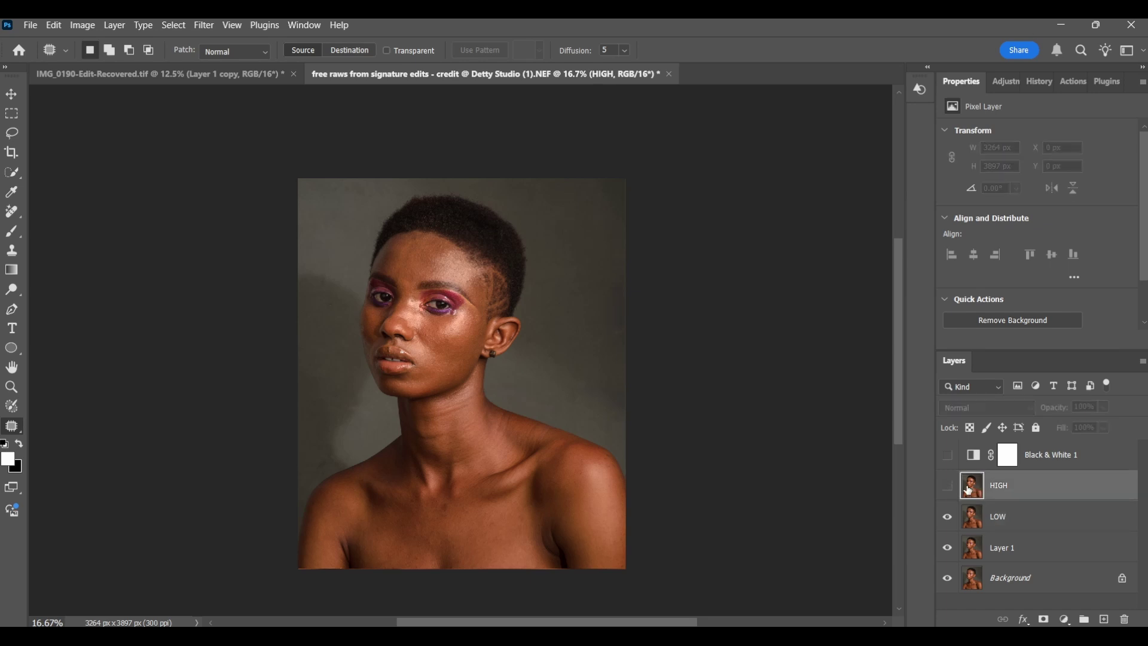
{"action": "left_click", "coordinate": [1006, 514]}
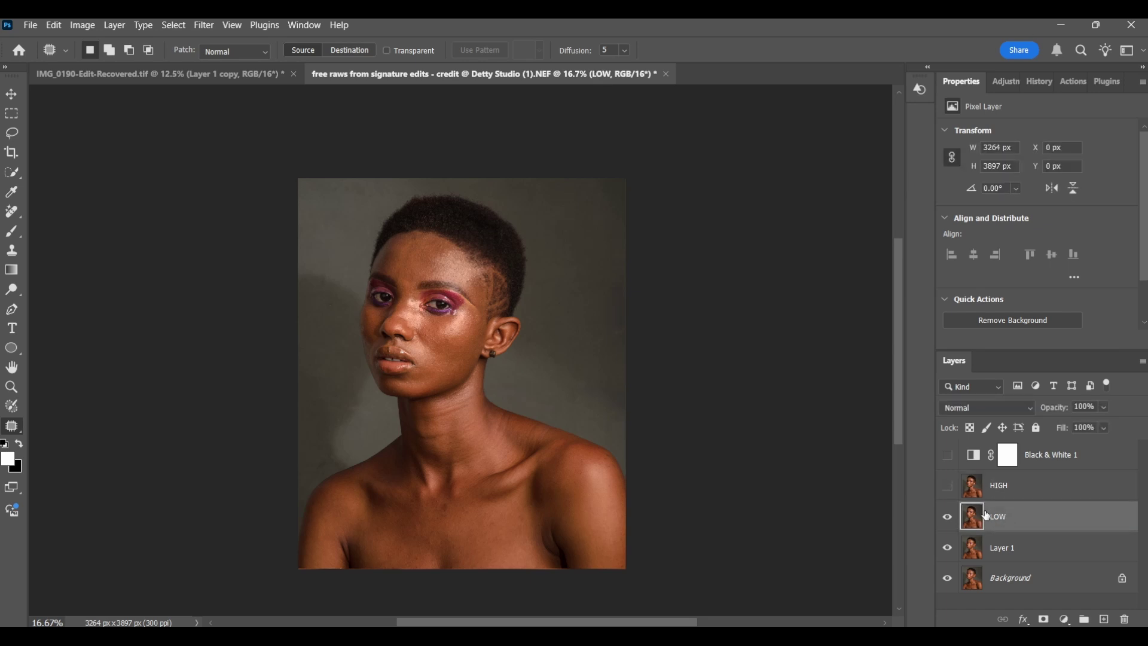
Apply a Gaussian Blur to the LOW layer, raising the radius from its minimum until the fine skin texture softens.
{"action": "left_click", "coordinate": [208, 26]}
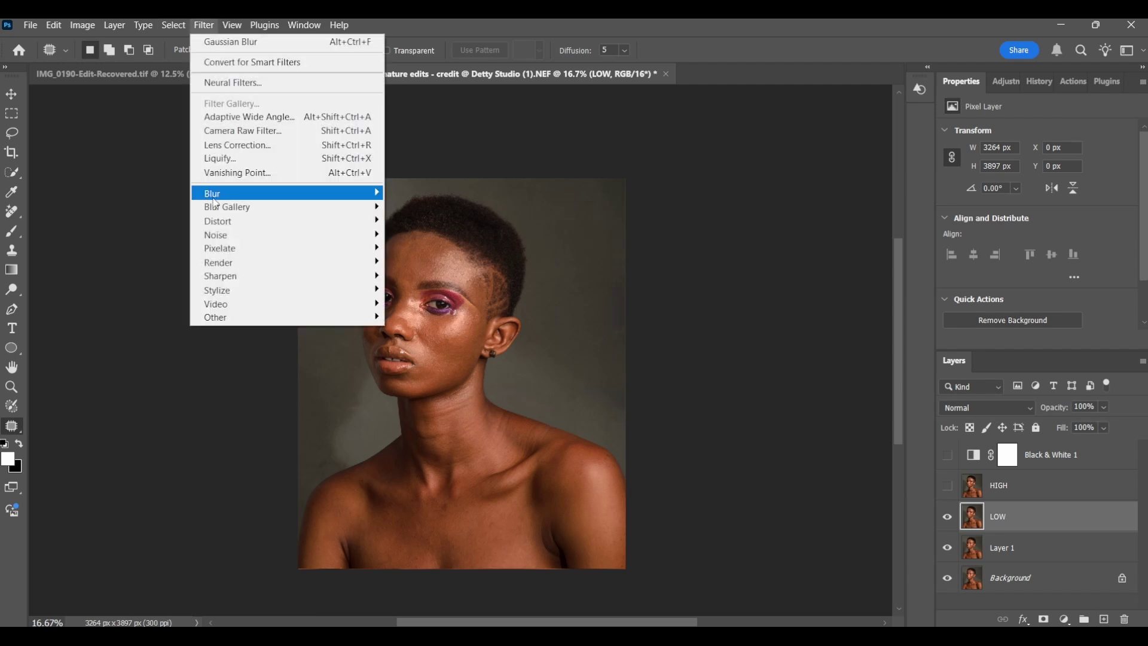
{"action": "mouse_move", "coordinate": [222, 203]}
{"action": "left_click", "coordinate": [424, 248]}
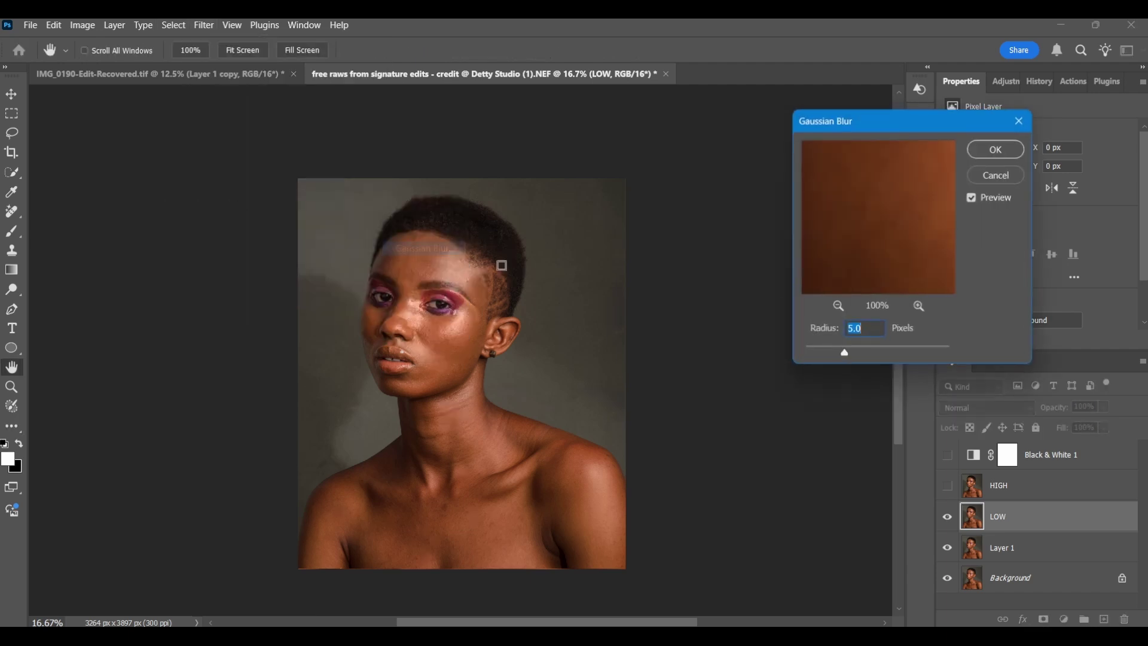
{"action": "left_click_drag", "start_coordinate": [844, 354], "coordinate": [805, 353]}
{"action": "left_click", "coordinate": [838, 307]}
{"action": "left_click", "coordinate": [839, 307]}
{"action": "left_click", "coordinate": [838, 307]}
{"action": "left_click", "coordinate": [838, 307]}
{"action": "left_click", "coordinate": [838, 307]}
{"action": "left_click", "coordinate": [839, 307]}
{"action": "left_click", "coordinate": [838, 307]}
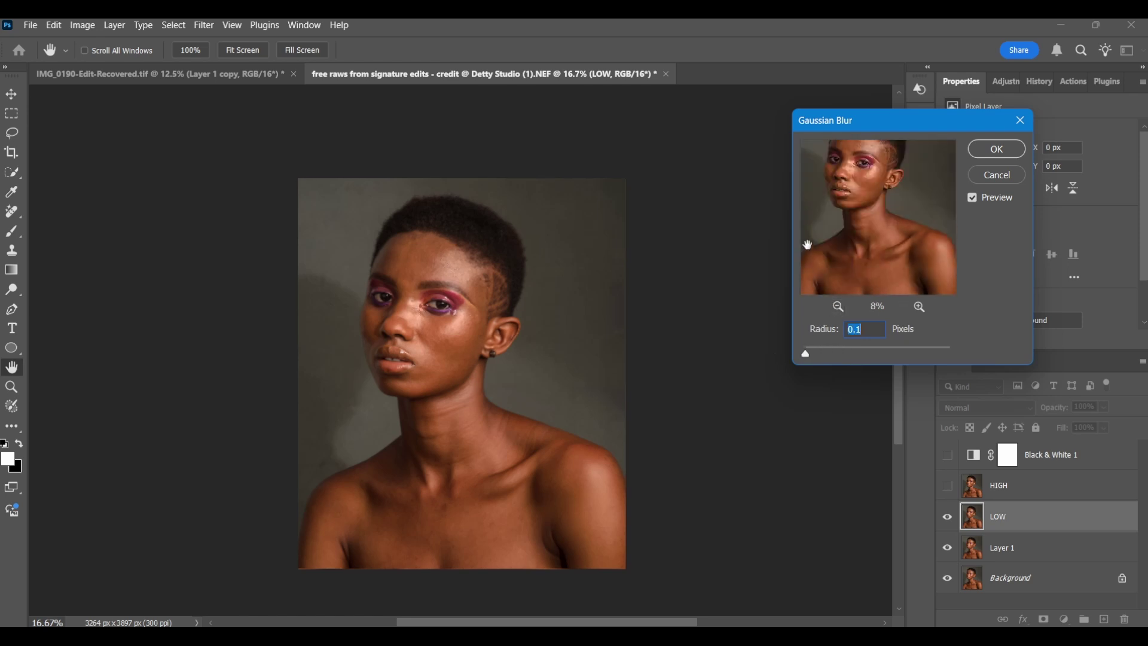
{"action": "left_click_drag", "start_coordinate": [878, 253], "coordinate": [865, 297]}
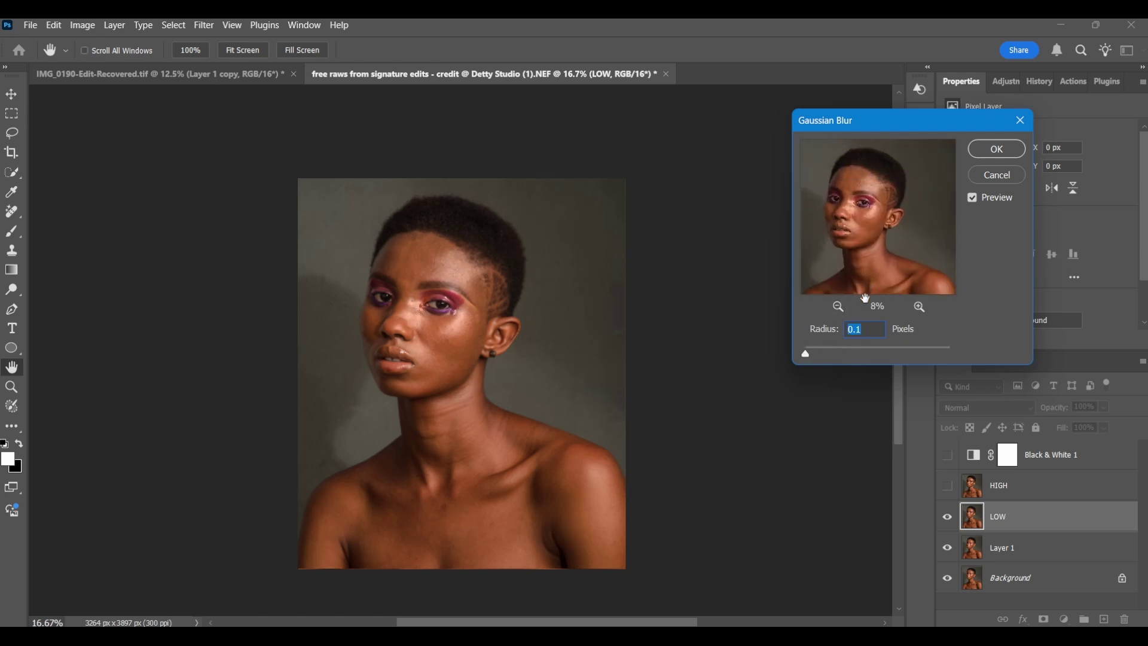
{"action": "left_click", "coordinate": [919, 306]}
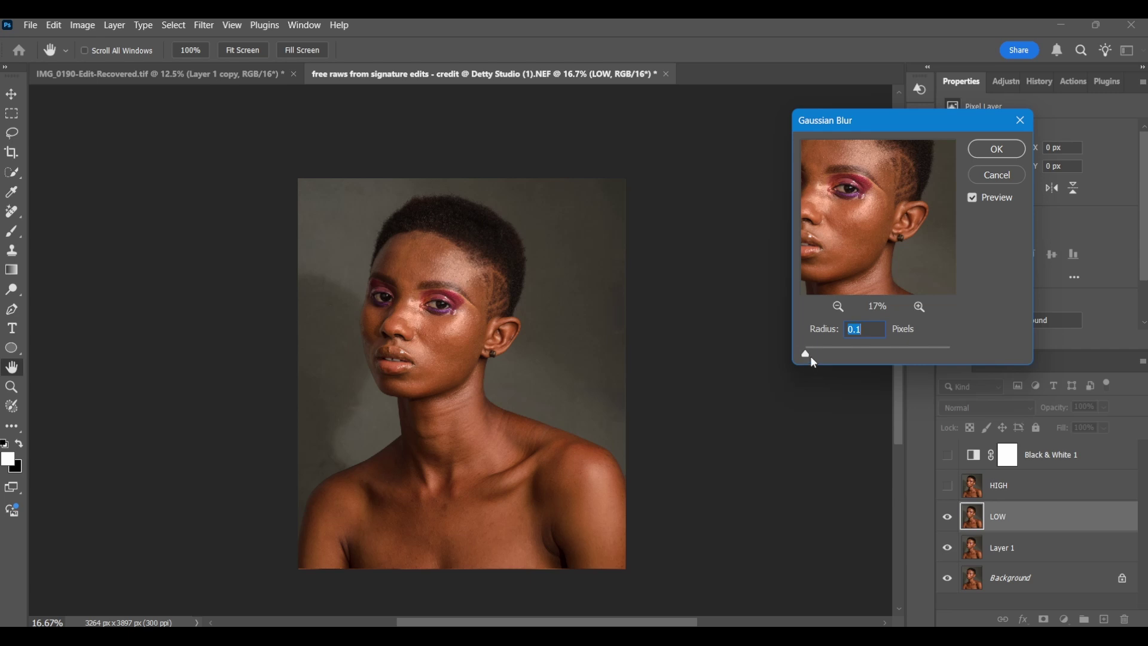
{"action": "left_click_drag", "start_coordinate": [808, 357], "coordinate": [844, 356]}
{"action": "left_click", "coordinate": [992, 156]}
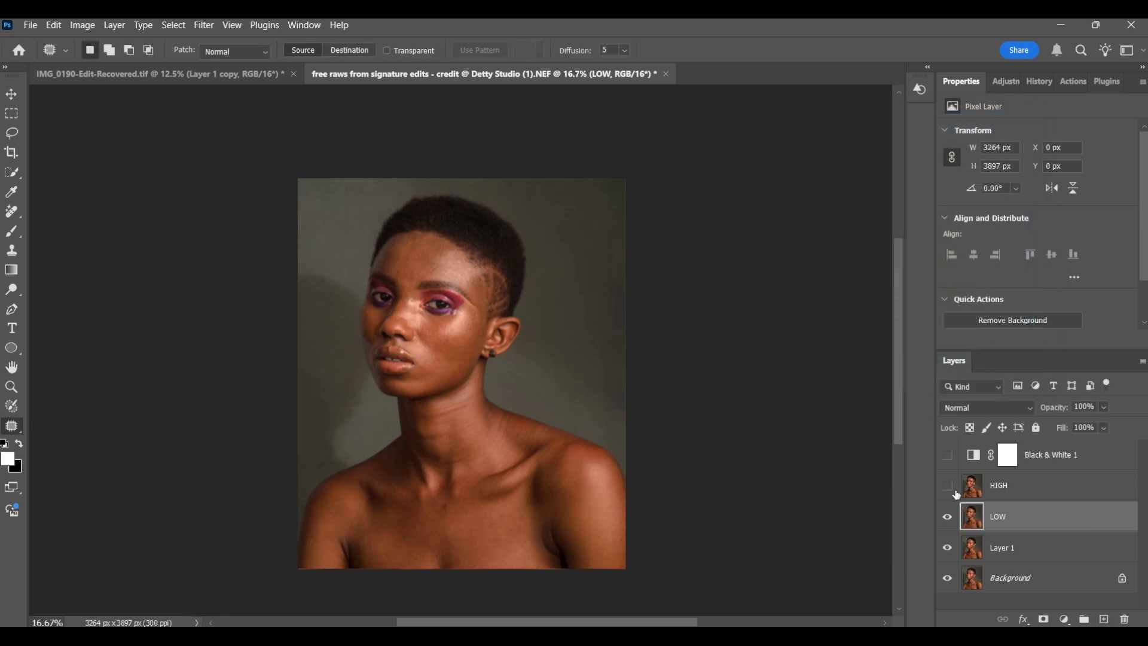
Show the HIGH layer and begin Apply Image on it with LOW as the source layer.
{"action": "left_click", "coordinate": [1008, 491]}
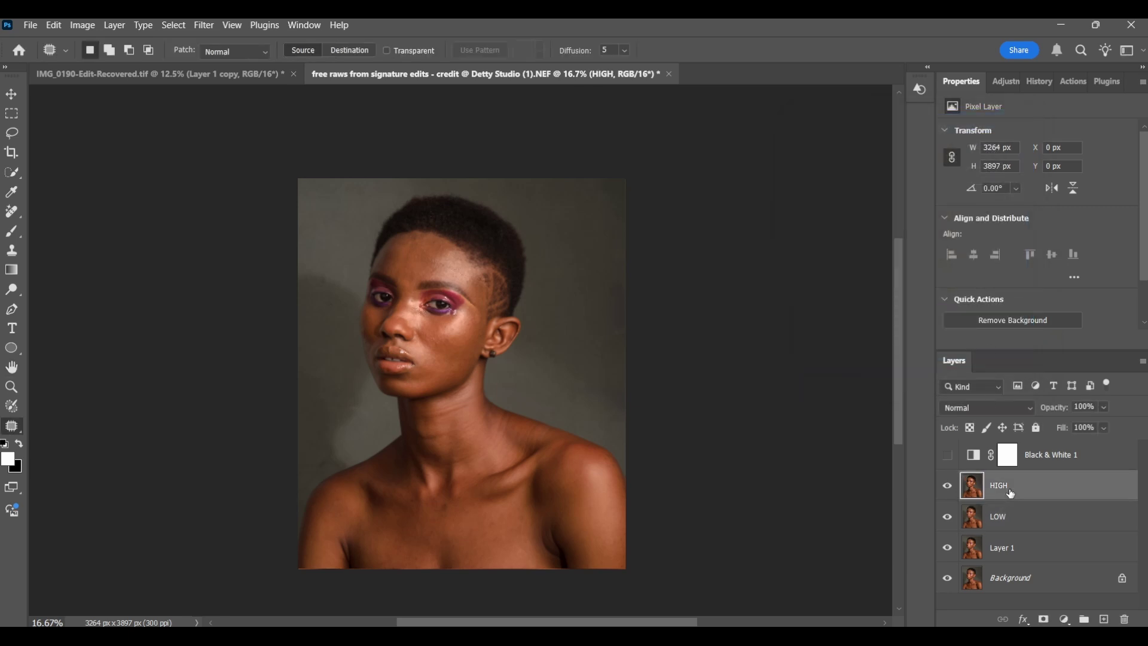
{"action": "left_click", "coordinate": [82, 25]}
{"action": "left_click", "coordinate": [145, 231]}
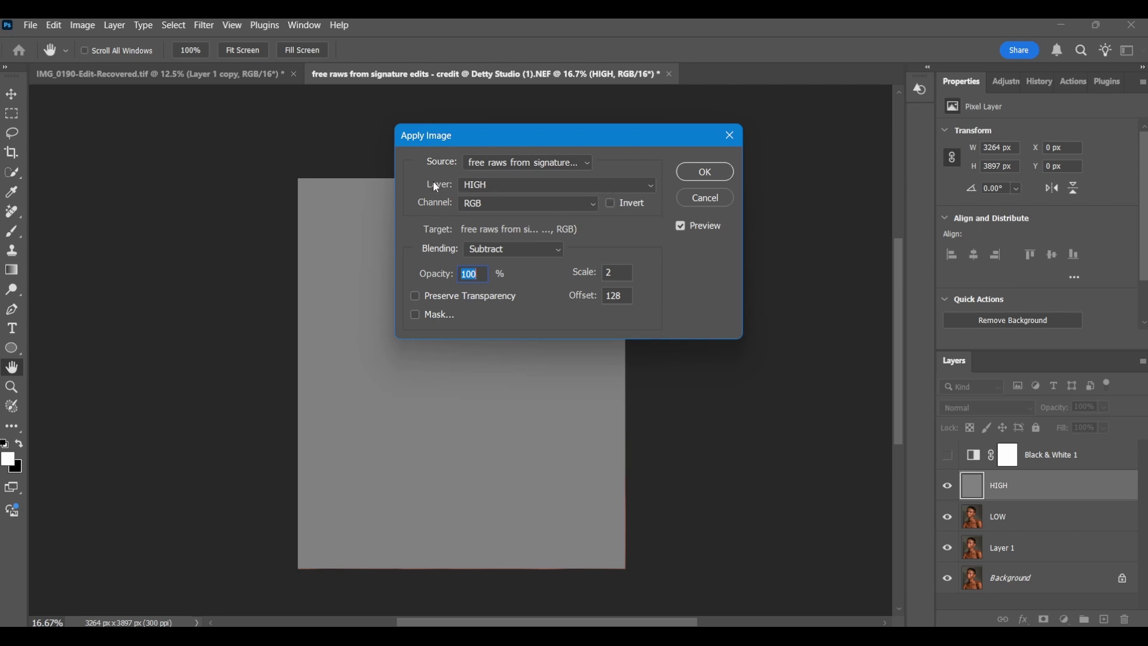
{"action": "left_click", "coordinate": [512, 186]}
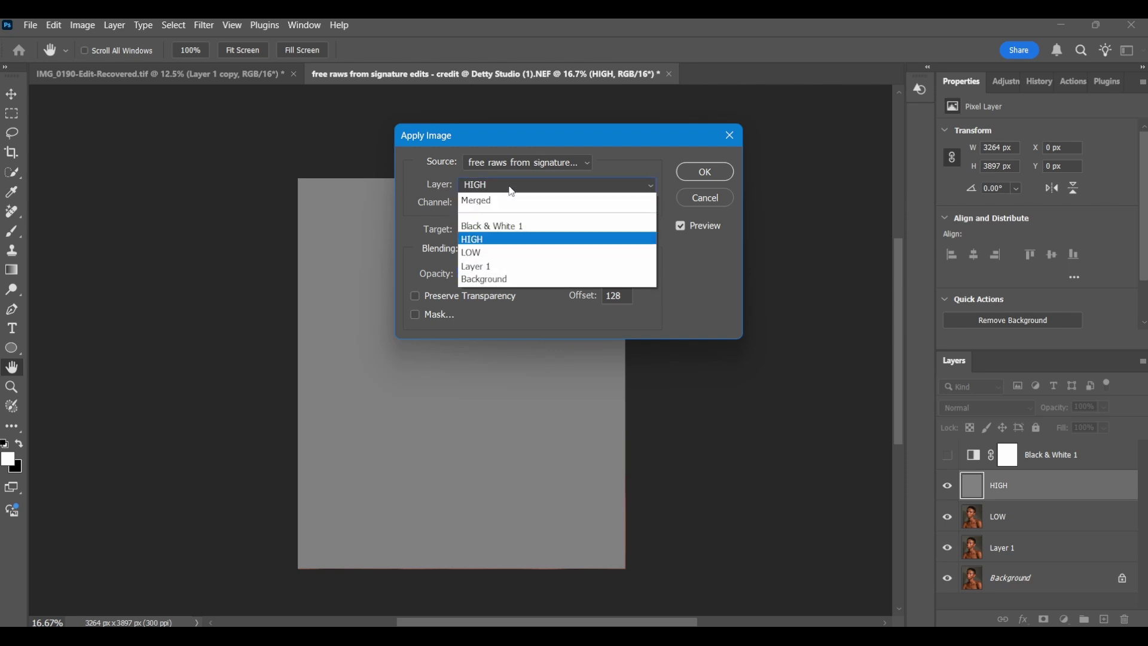
{"action": "left_click", "coordinate": [512, 204]}
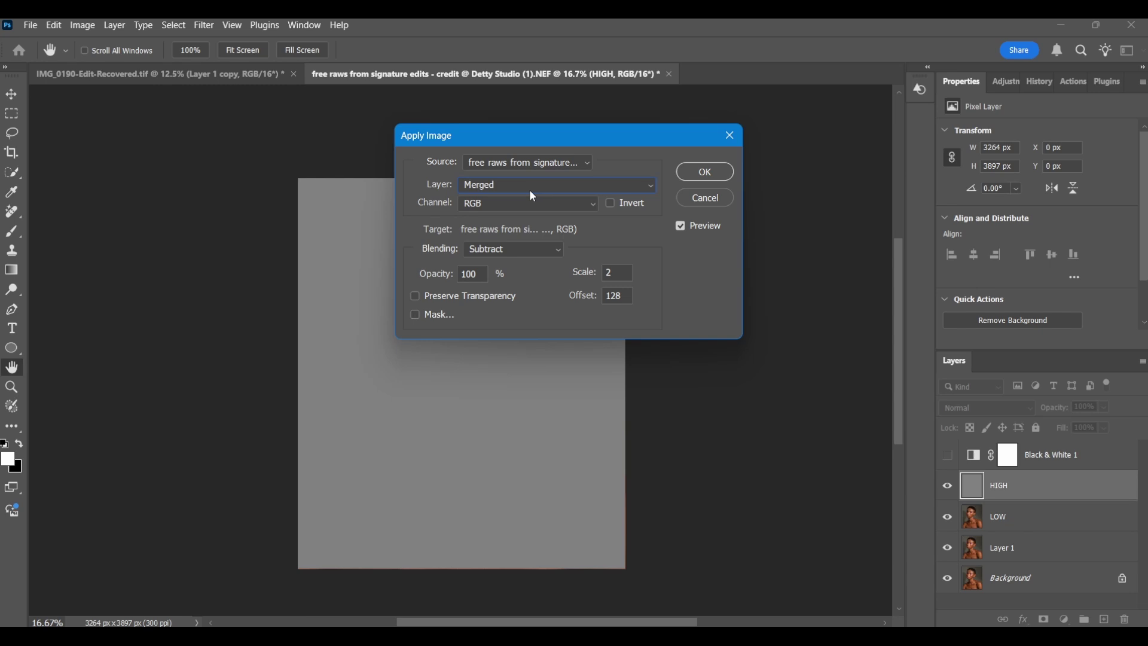
{"action": "left_click", "coordinate": [529, 184]}
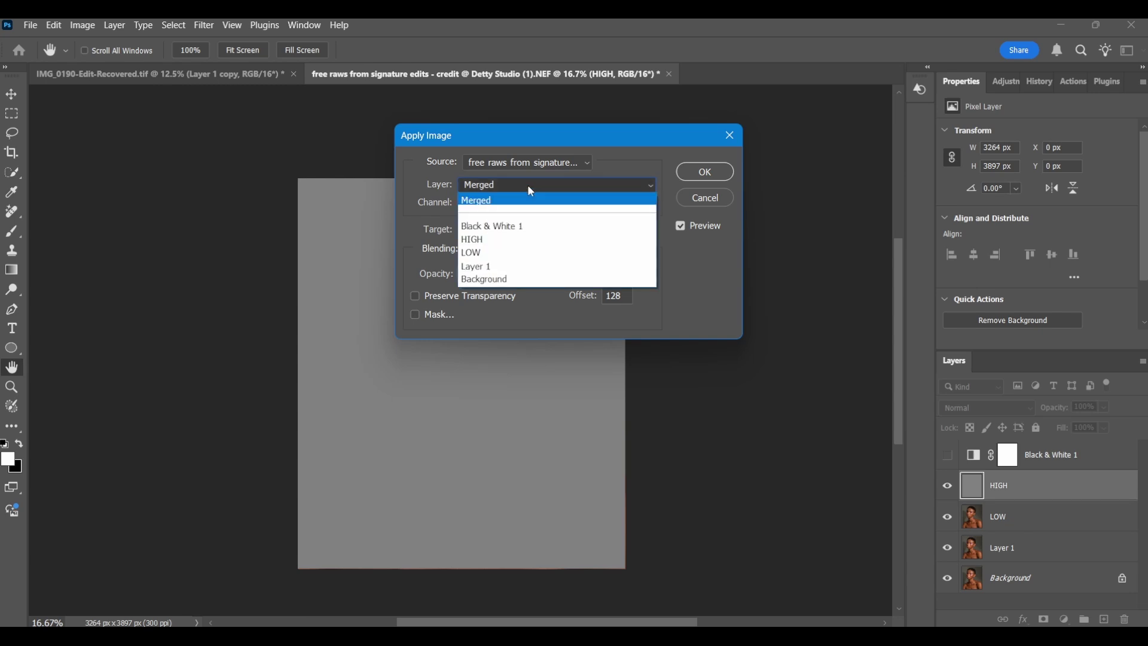
{"action": "left_click", "coordinate": [495, 254]}
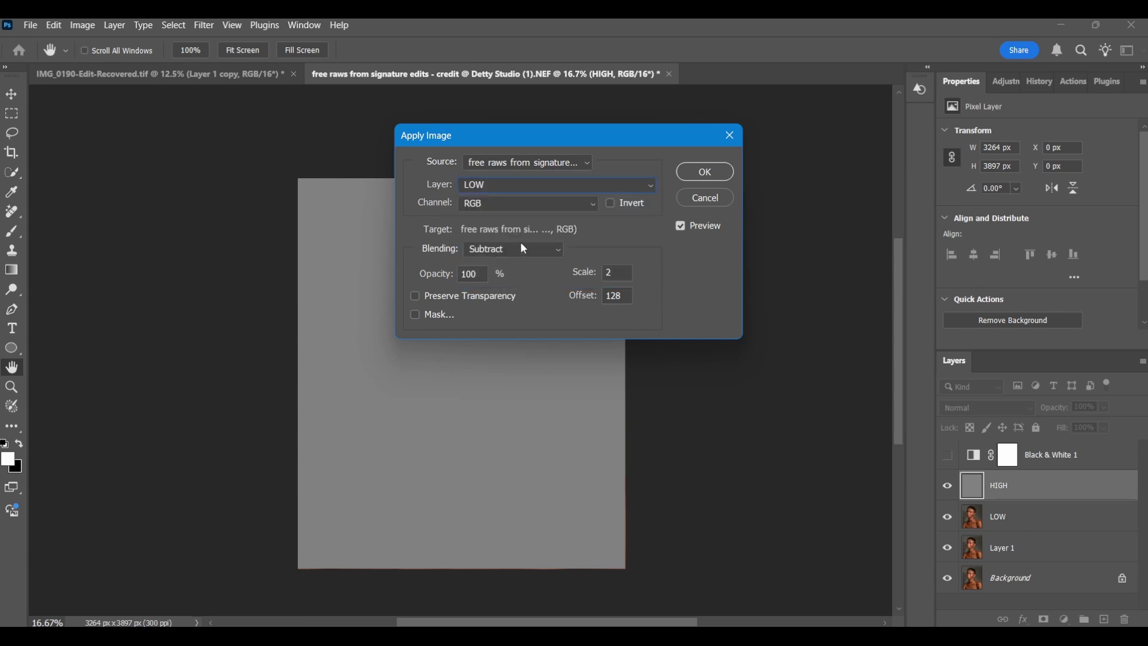
Apply the LOW source to the HIGH layer with Subtract blending, 100% opacity, scale 2 and offset 128.
{"action": "left_click", "coordinate": [520, 248]}
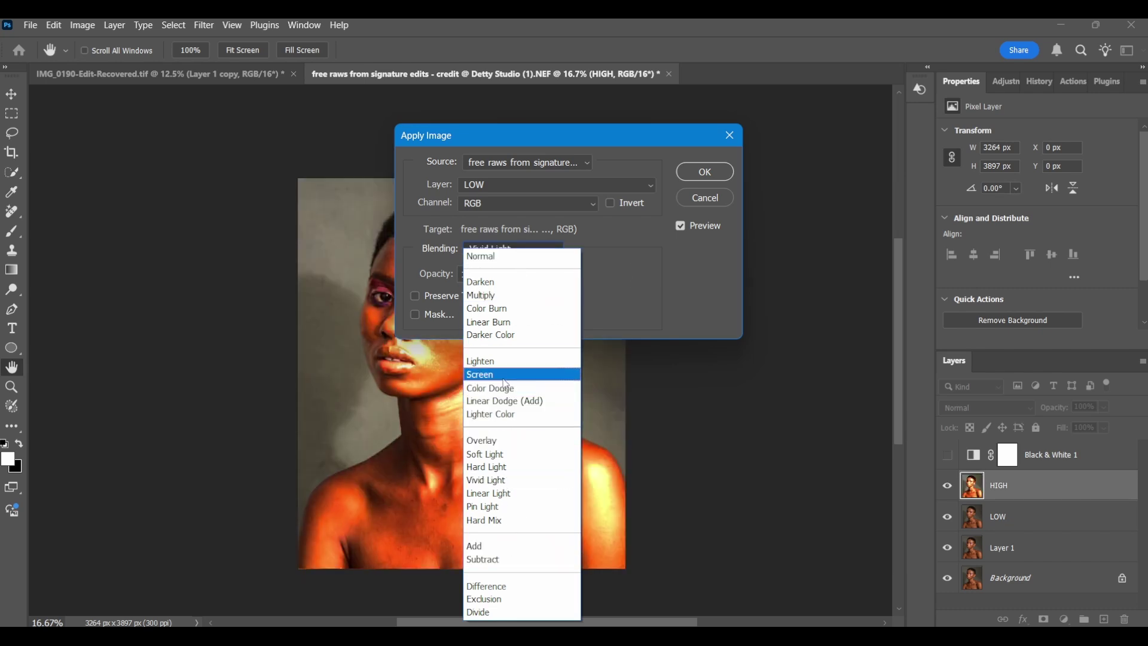
{"action": "left_click", "coordinate": [505, 297]}
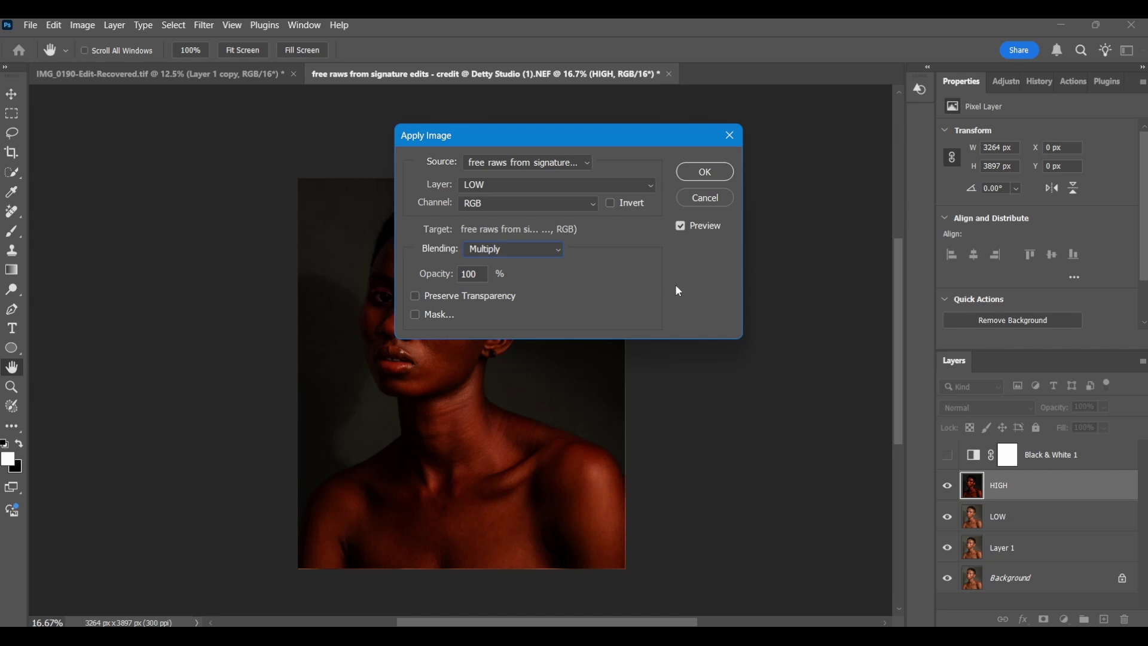
{"action": "left_click", "coordinate": [544, 251]}
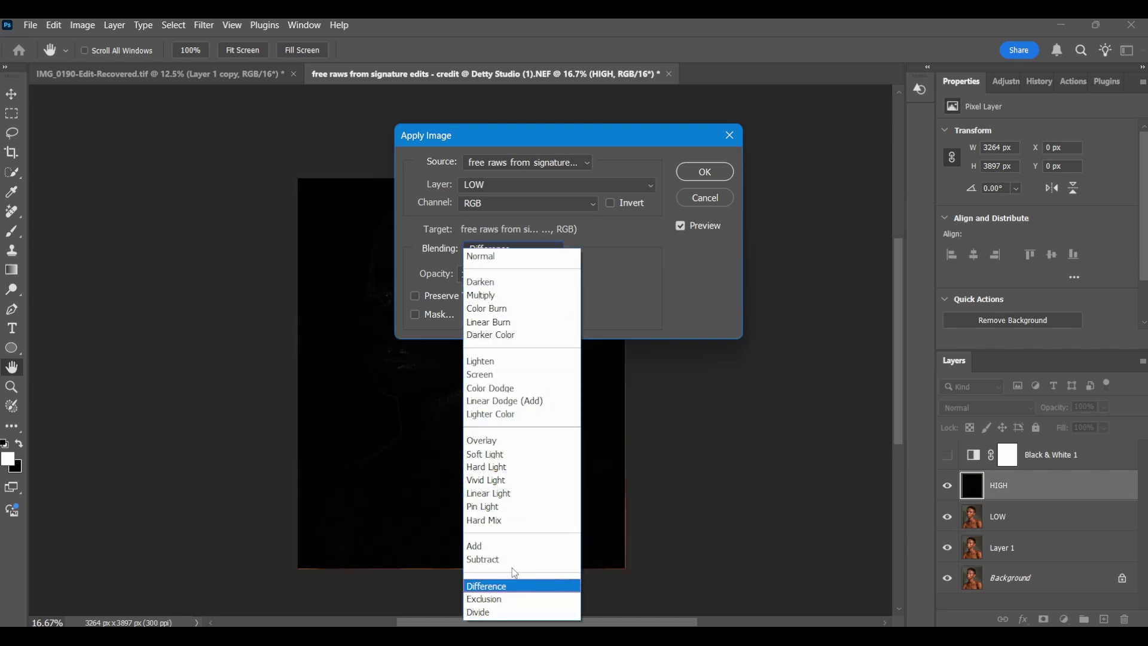
{"action": "left_click", "coordinate": [513, 560]}
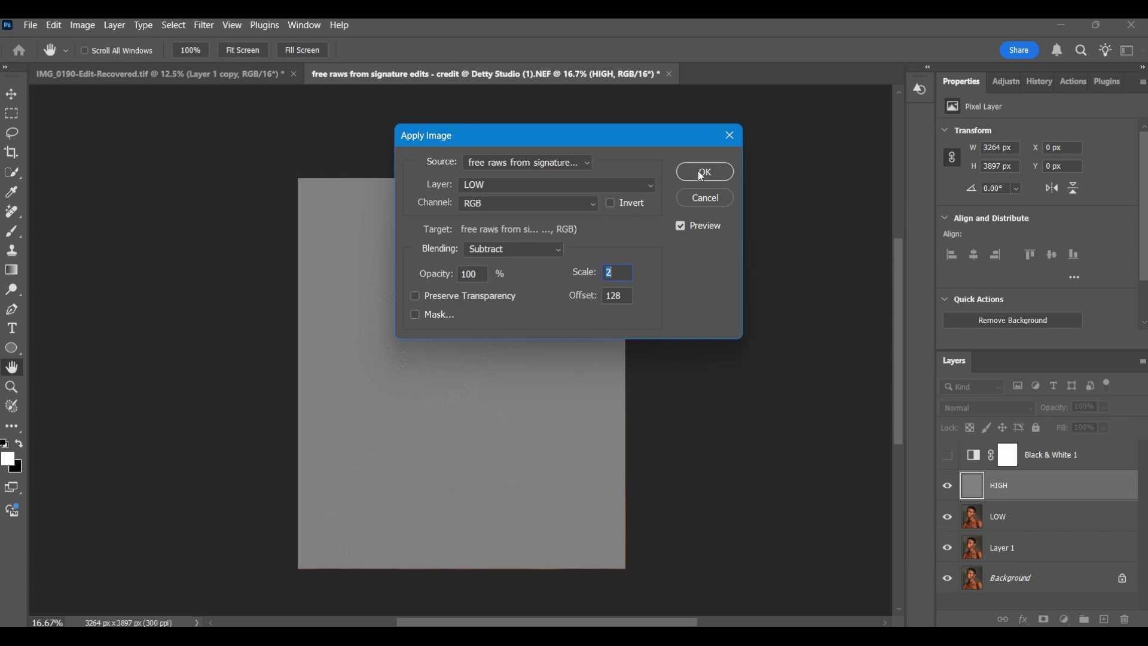
{"action": "left_click", "coordinate": [722, 175]}
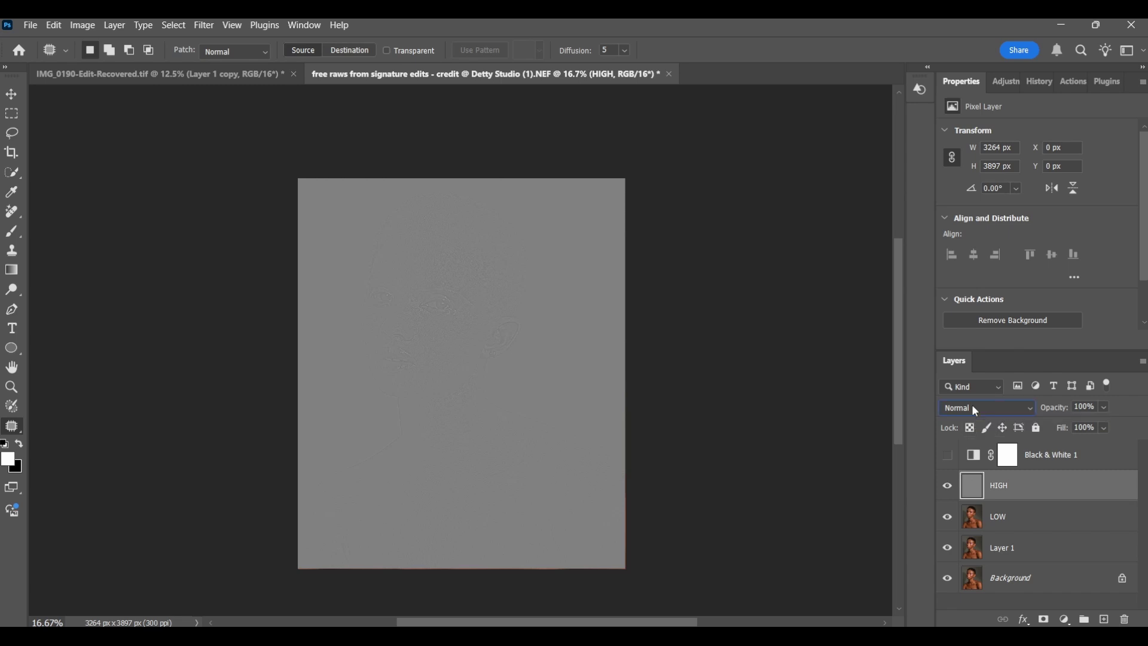
Set the HIGH layer's blend mode to Linear Light and group it with the LOW layer.
{"action": "left_click", "coordinate": [975, 409]}
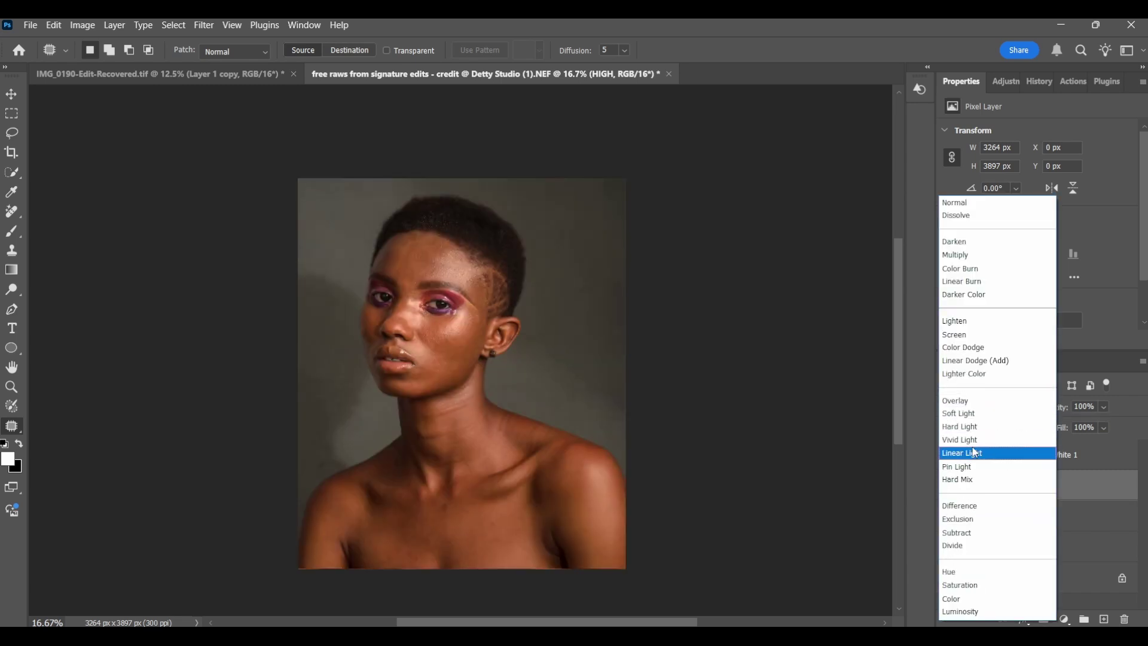
{"action": "left_click", "coordinate": [974, 453]}
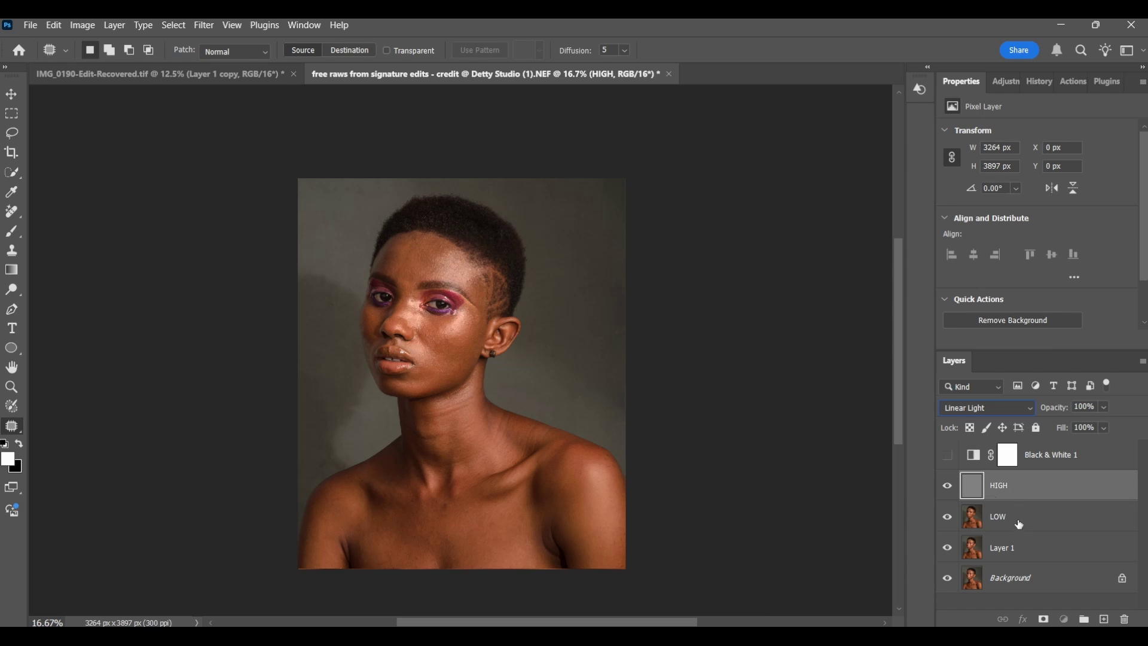
{"action": "left_click", "coordinate": [1019, 524], "text": "shift"}
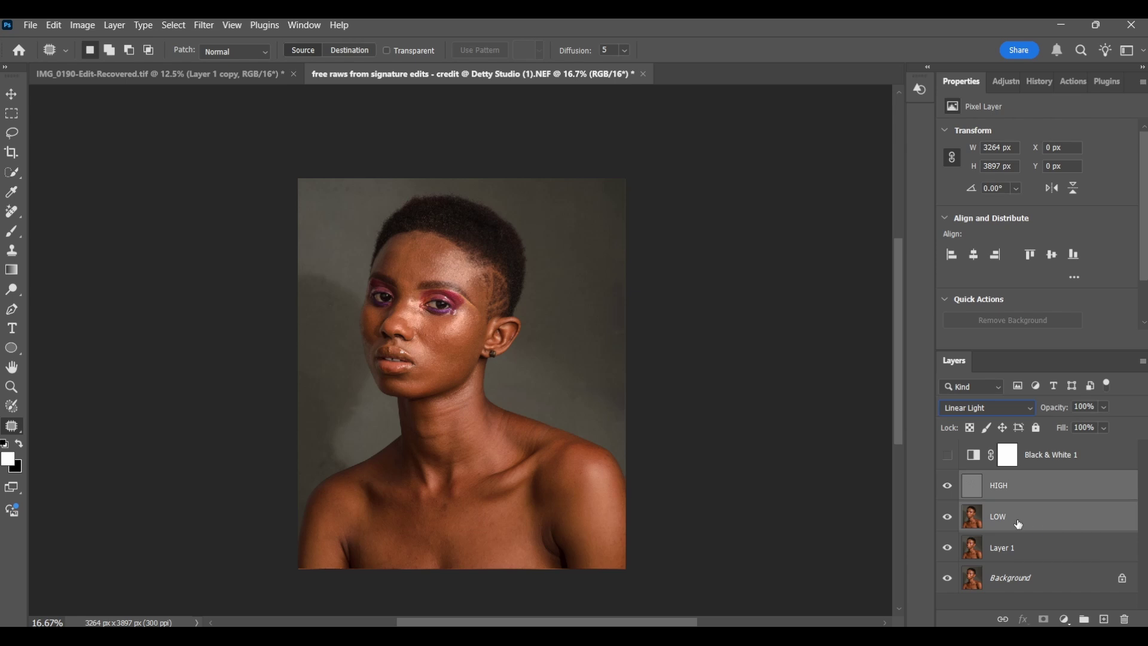
{"action": "key", "text": "ctrl+g"}
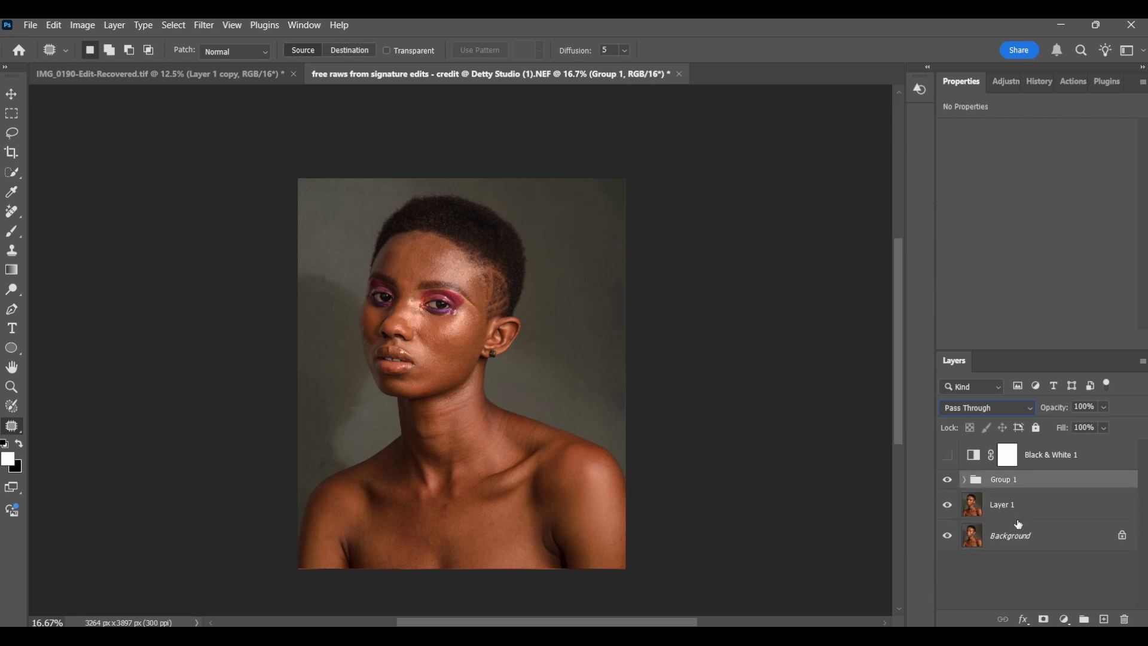
Hide the HIGH layer inside the new group and activate the Mixer Brush on the LOW layer.
{"action": "left_click", "coordinate": [964, 478]}
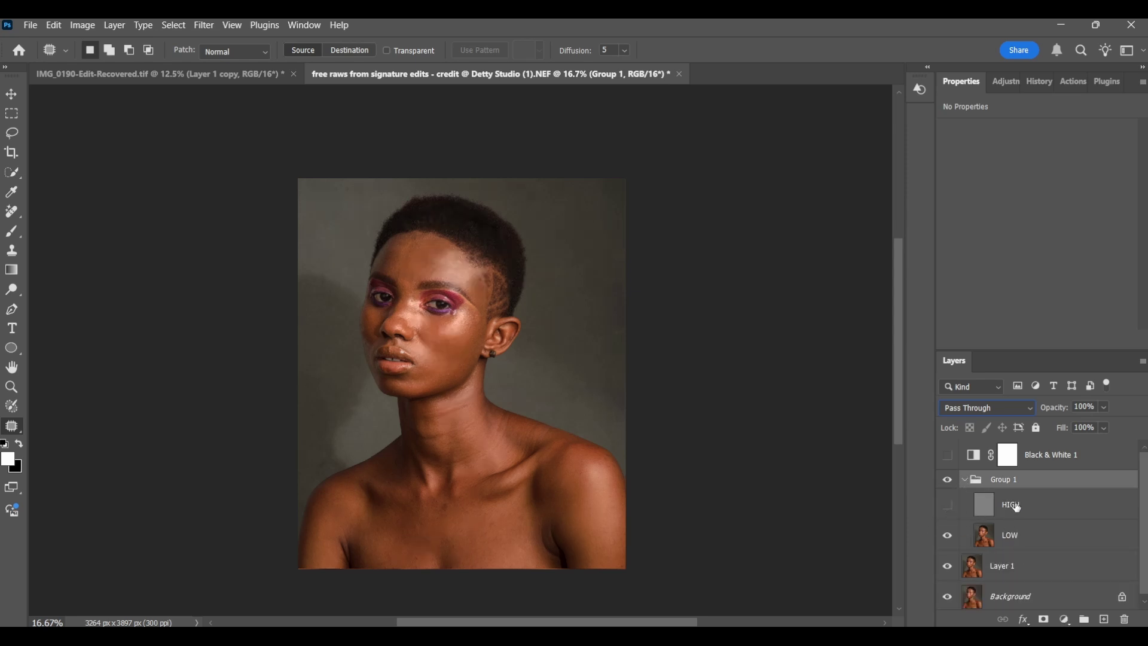
{"action": "left_click", "coordinate": [1017, 535]}
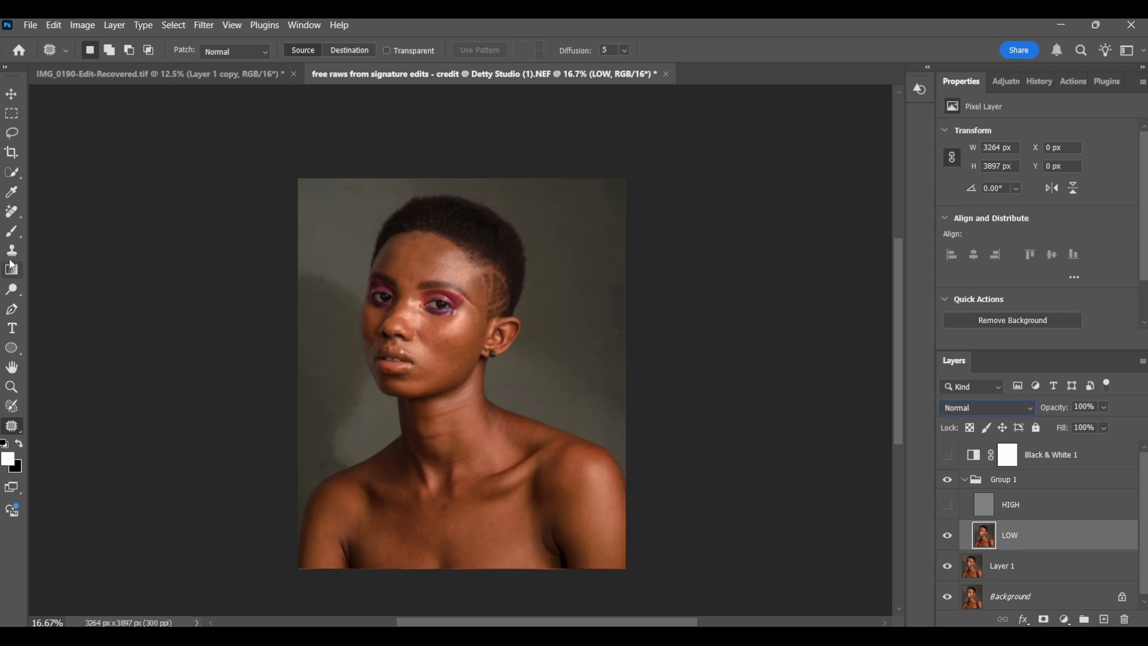
{"action": "right_click", "coordinate": [18, 436]}
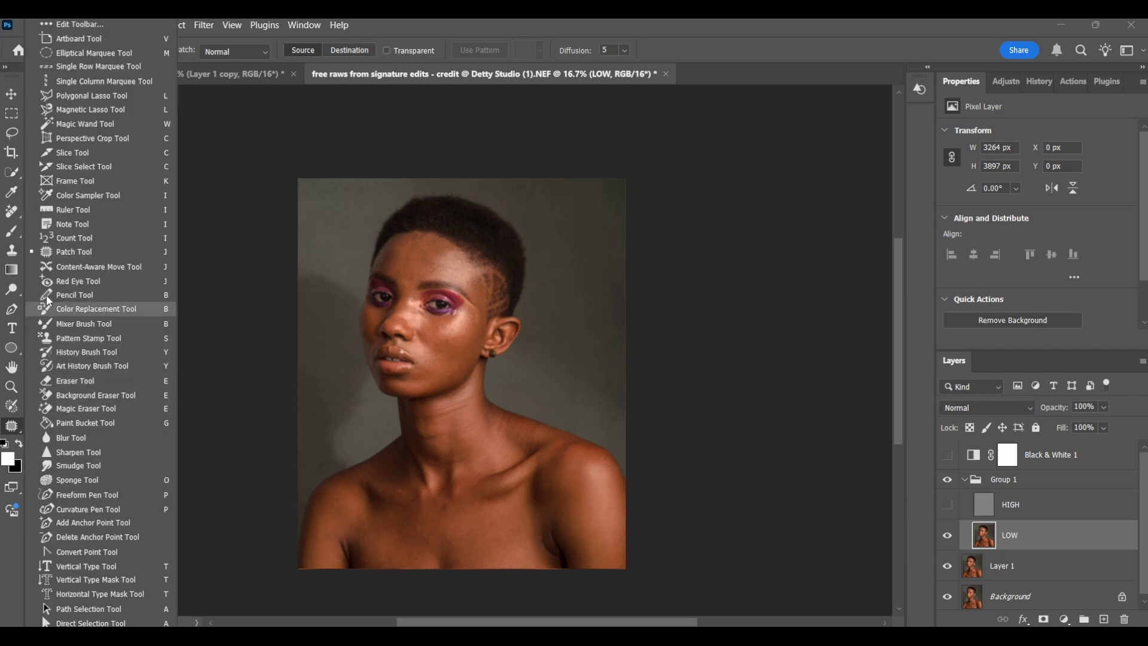
{"action": "left_click", "coordinate": [77, 323]}
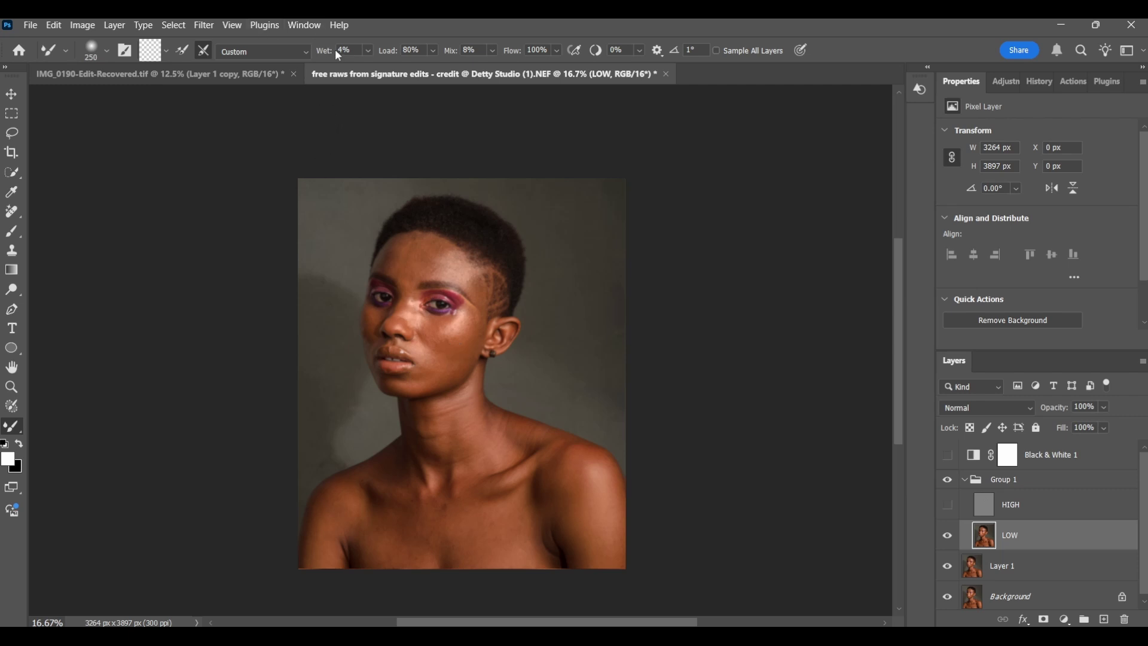
Review the Mixer Brush's Wet, Load, Mix and Flow settings.
{"action": "left_click", "coordinate": [367, 52]}
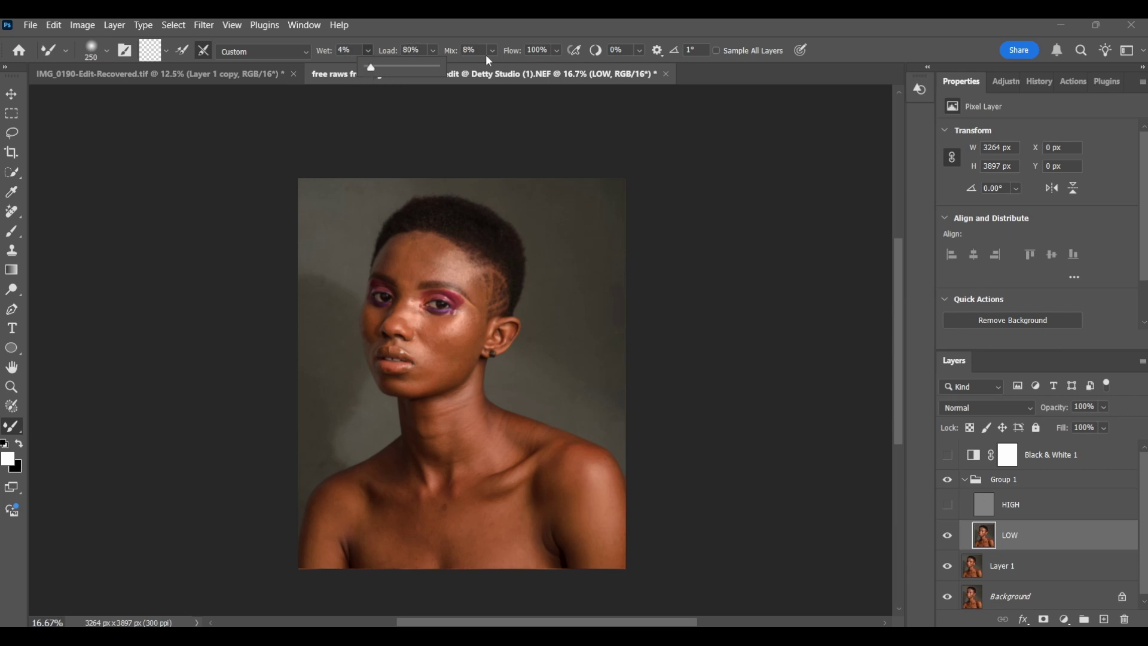
{"action": "double_click", "coordinate": [411, 32]}
{"action": "double_click", "coordinate": [847, 29]}
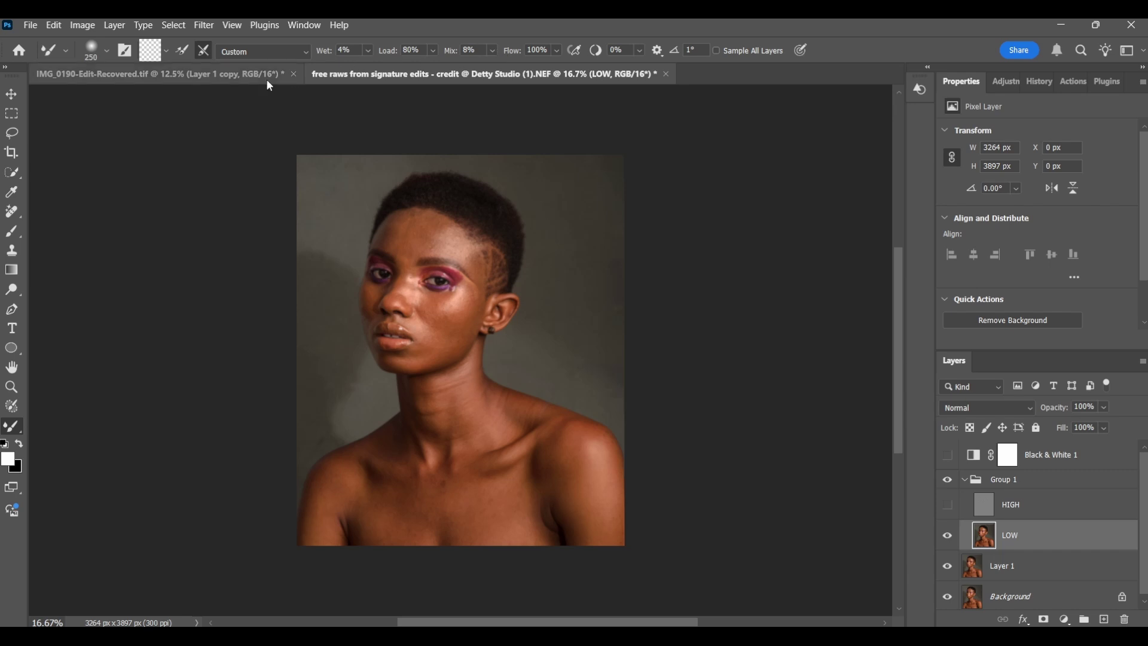
With brush loading after each stroke off, blend the face's skin tones on the LOW layer with the Mixer Brush, reducing it to 150 px.
{"action": "left_click", "coordinate": [183, 52]}
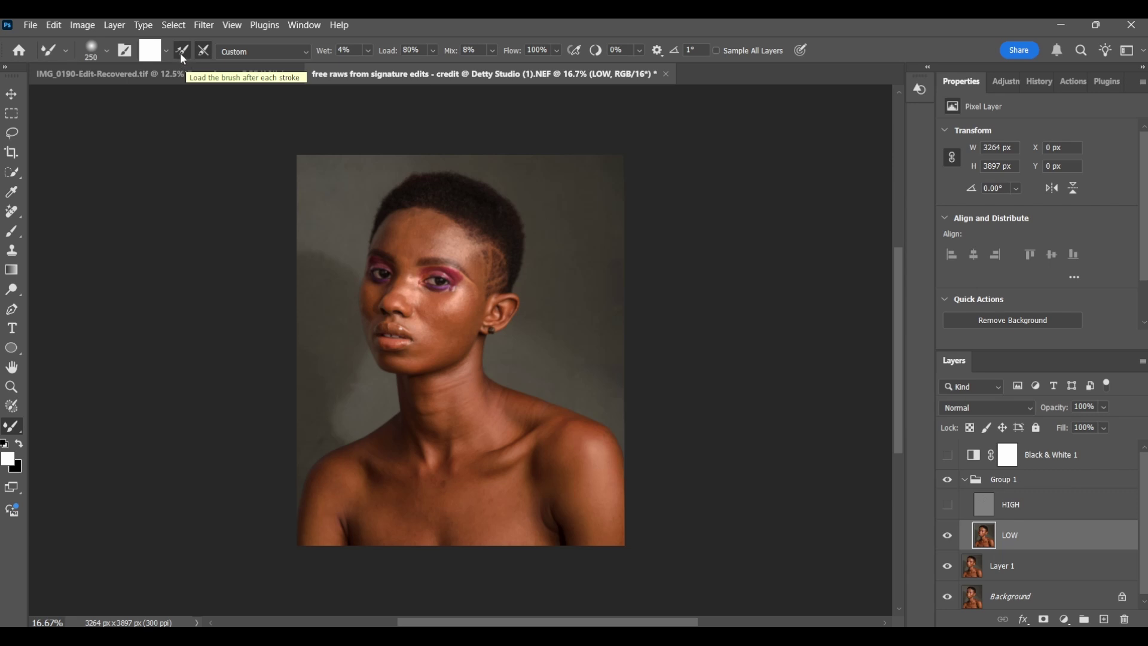
{"action": "left_click", "coordinate": [183, 53]}
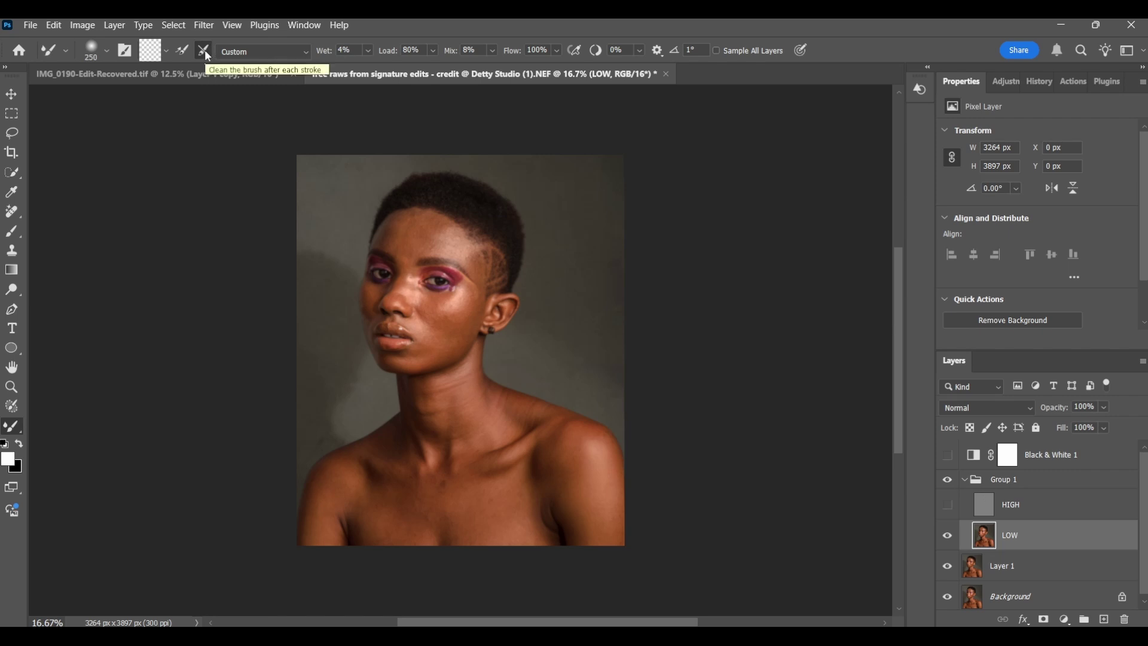
{"action": "key", "text": "ctrl+plus"}
{"action": "key", "text": "ctrl+plus"}
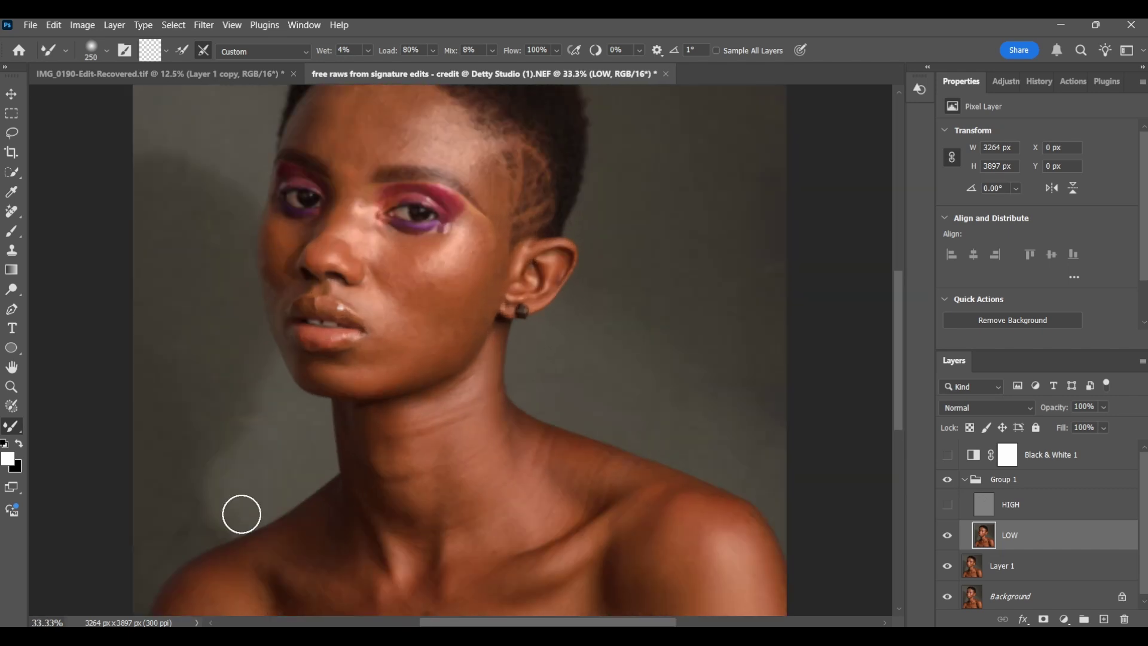
{"action": "left_click_drag", "start_coordinate": [385, 397], "coordinate": [441, 448]}
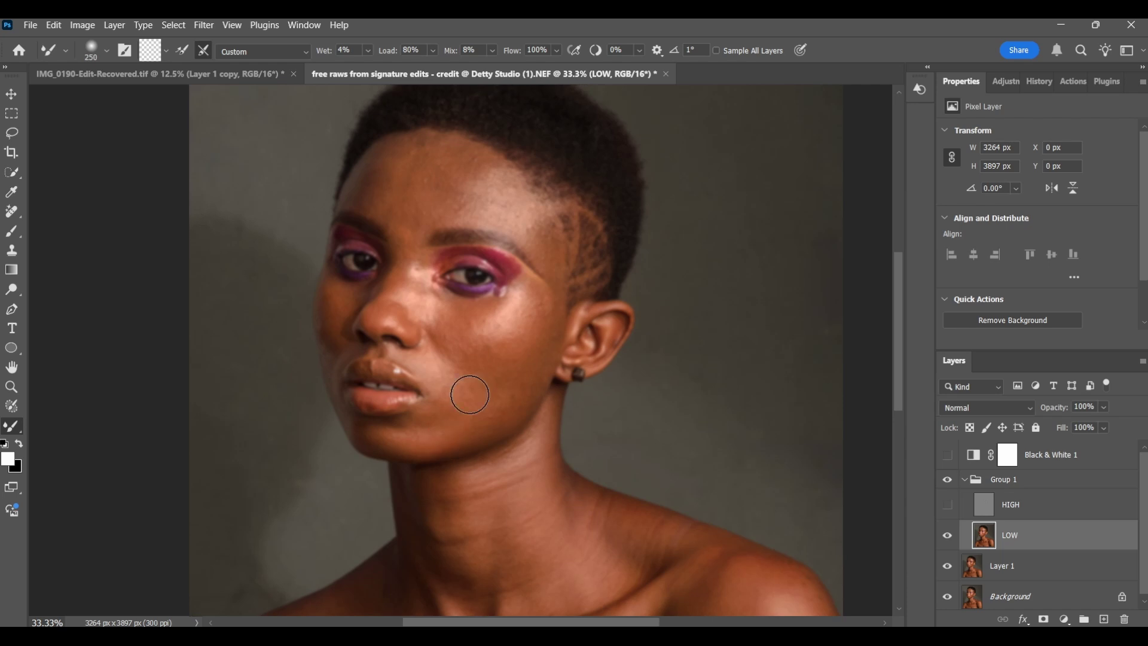
{"action": "mouse_move", "coordinate": [490, 320]}
{"action": "left_mouse_down"}
{"action": "mouse_move", "coordinate": [489, 345]}
{"action": "mouse_move", "coordinate": [532, 321]}
{"action": "mouse_move", "coordinate": [545, 292]}
{"action": "mouse_move", "coordinate": [545, 340]}
{"action": "mouse_move", "coordinate": [491, 386]}
{"action": "mouse_move", "coordinate": [464, 360]}
{"action": "mouse_move", "coordinate": [506, 348]}
{"action": "mouse_move", "coordinate": [531, 367]}
{"action": "mouse_move", "coordinate": [549, 332]}
{"action": "left_mouse_up"}
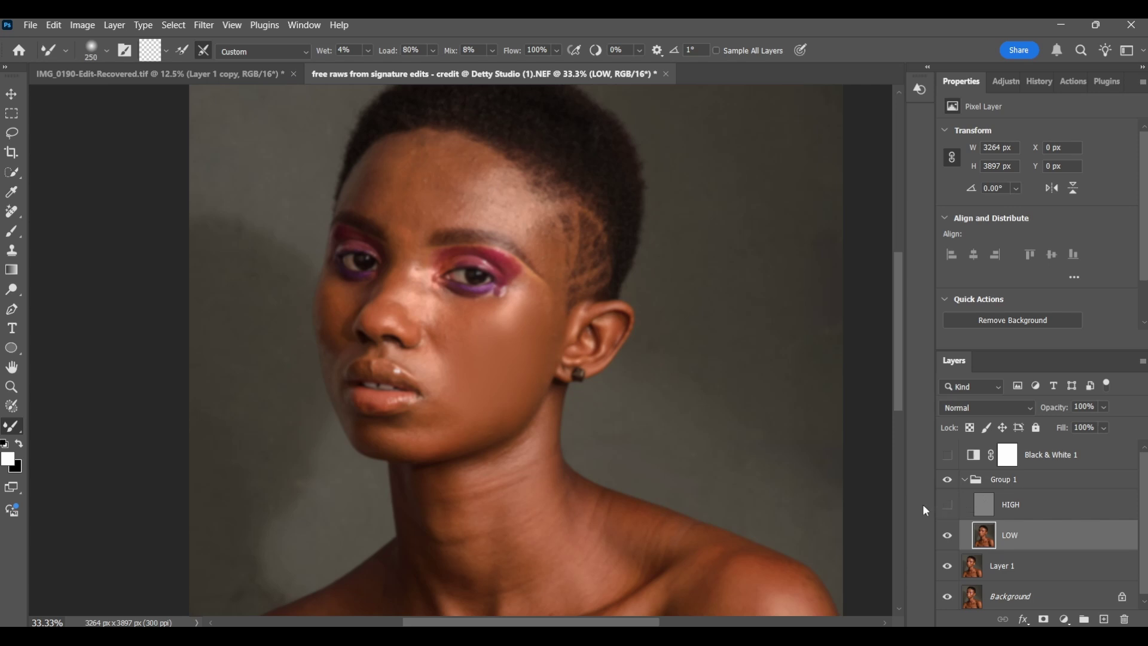
{"action": "key", "text": "ctrl+z"}
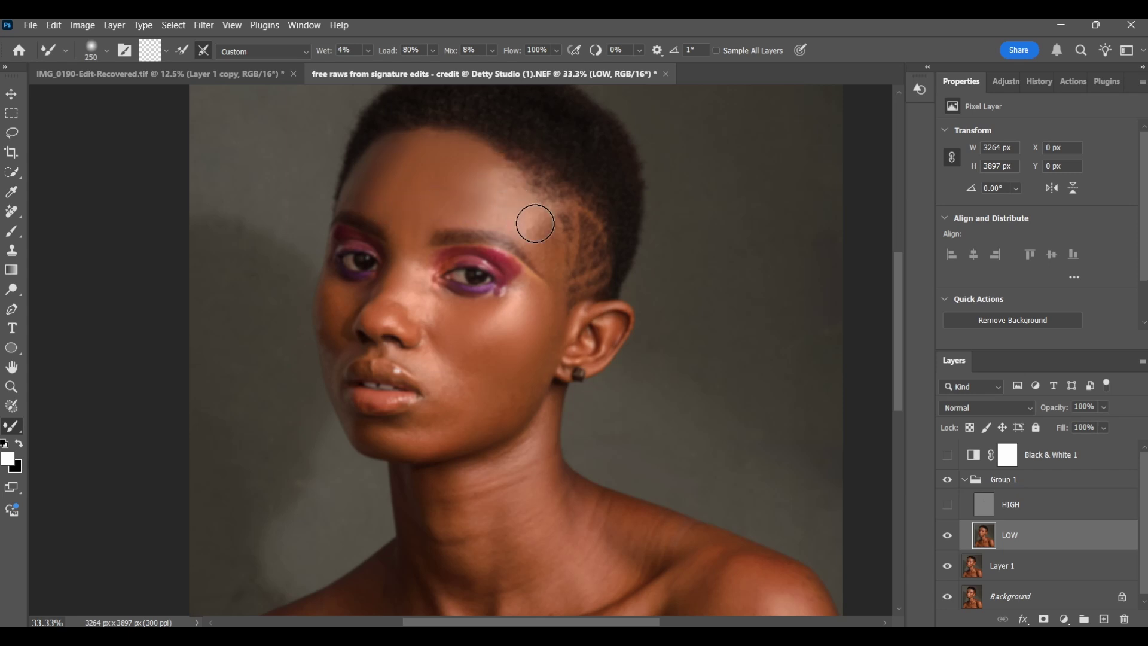
{"action": "mouse_move", "coordinate": [544, 240]}
{"action": "left_mouse_down"}
{"action": "mouse_move", "coordinate": [546, 267]}
{"action": "mouse_move", "coordinate": [530, 220]}
{"action": "mouse_move", "coordinate": [494, 205]}
{"action": "mouse_move", "coordinate": [515, 224]}
{"action": "mouse_move", "coordinate": [527, 225]}
{"action": "mouse_move", "coordinate": [489, 194]}
{"action": "left_mouse_up"}
{"action": "key", "text": "bracketleft"}
{"action": "key", "text": "bracketleft"}
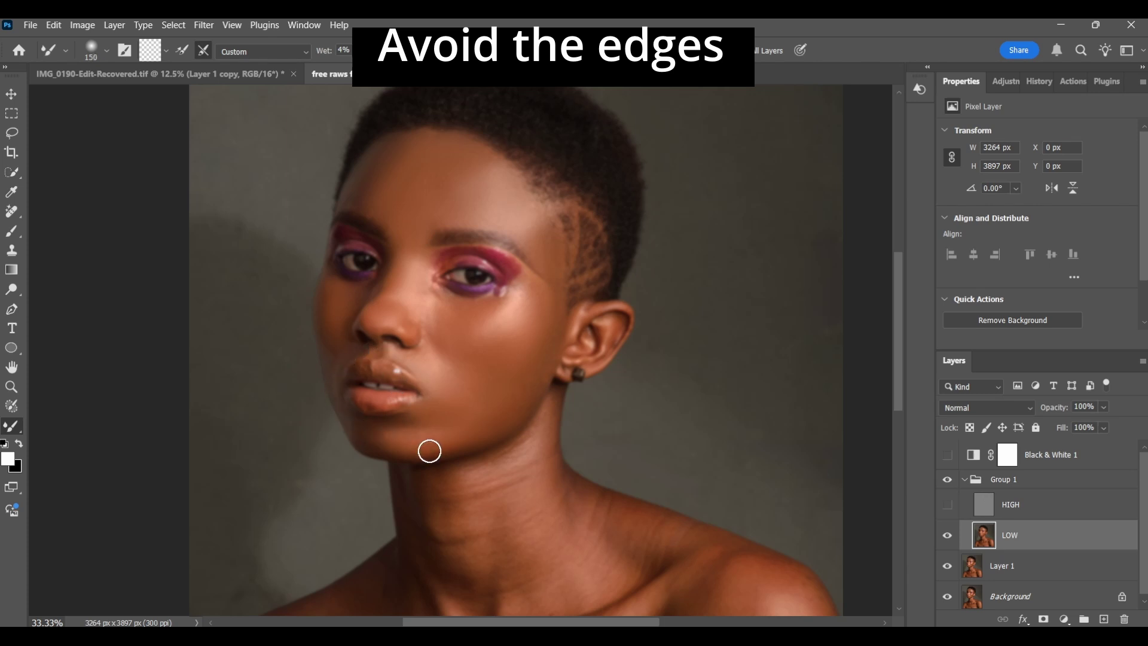
Enlarge the Mixer Brush to 300 px and blend the skin tones across the neck, chest and shoulders.
{"action": "scroll", "coordinate": [454, 187], "scroll_direction": "down", "scroll_amount": 3}
{"action": "key", "text": "bracketright"}
{"action": "key", "text": "bracketright"}
{"action": "key", "text": "bracketright"}
{"action": "mouse_move", "coordinate": [530, 394]}
{"action": "left_mouse_down"}
{"action": "mouse_move", "coordinate": [449, 402]}
{"action": "mouse_move", "coordinate": [464, 455]}
{"action": "mouse_move", "coordinate": [528, 333]}
{"action": "mouse_move", "coordinate": [548, 443]}
{"action": "mouse_move", "coordinate": [523, 450]}
{"action": "mouse_move", "coordinate": [605, 446]}
{"action": "mouse_move", "coordinate": [644, 405]}
{"action": "mouse_move", "coordinate": [578, 522]}
{"action": "mouse_move", "coordinate": [745, 443]}
{"action": "mouse_move", "coordinate": [584, 538]}
{"action": "mouse_move", "coordinate": [479, 550]}
{"action": "mouse_move", "coordinate": [419, 501]}
{"action": "mouse_move", "coordinate": [548, 407]}
{"action": "mouse_move", "coordinate": [563, 376]}
{"action": "left_mouse_up"}
{"action": "mouse_move", "coordinate": [354, 476]}
{"action": "left_mouse_down"}
{"action": "mouse_move", "coordinate": [344, 497]}
{"action": "mouse_move", "coordinate": [442, 389]}
{"action": "mouse_move", "coordinate": [525, 530]}
{"action": "mouse_move", "coordinate": [508, 423]}
{"action": "mouse_move", "coordinate": [530, 479]}
{"action": "mouse_move", "coordinate": [581, 482]}
{"action": "mouse_move", "coordinate": [597, 377]}
{"action": "mouse_move", "coordinate": [769, 369]}
{"action": "mouse_move", "coordinate": [823, 507]}
{"action": "mouse_move", "coordinate": [691, 488]}
{"action": "mouse_move", "coordinate": [676, 457]}
{"action": "mouse_move", "coordinate": [755, 538]}
{"action": "left_mouse_up"}
{"action": "left_click_drag", "start_coordinate": [610, 623], "coordinate": [664, 622]}
{"action": "mouse_move", "coordinate": [641, 361]}
{"action": "left_mouse_down"}
{"action": "mouse_move", "coordinate": [762, 325]}
{"action": "mouse_move", "coordinate": [736, 542]}
{"action": "mouse_move", "coordinate": [684, 479]}
{"action": "mouse_move", "coordinate": [651, 360]}
{"action": "mouse_move", "coordinate": [651, 316]}
{"action": "mouse_move", "coordinate": [697, 332]}
{"action": "mouse_move", "coordinate": [721, 506]}
{"action": "mouse_move", "coordinate": [774, 507]}
{"action": "mouse_move", "coordinate": [694, 297]}
{"action": "left_mouse_up"}
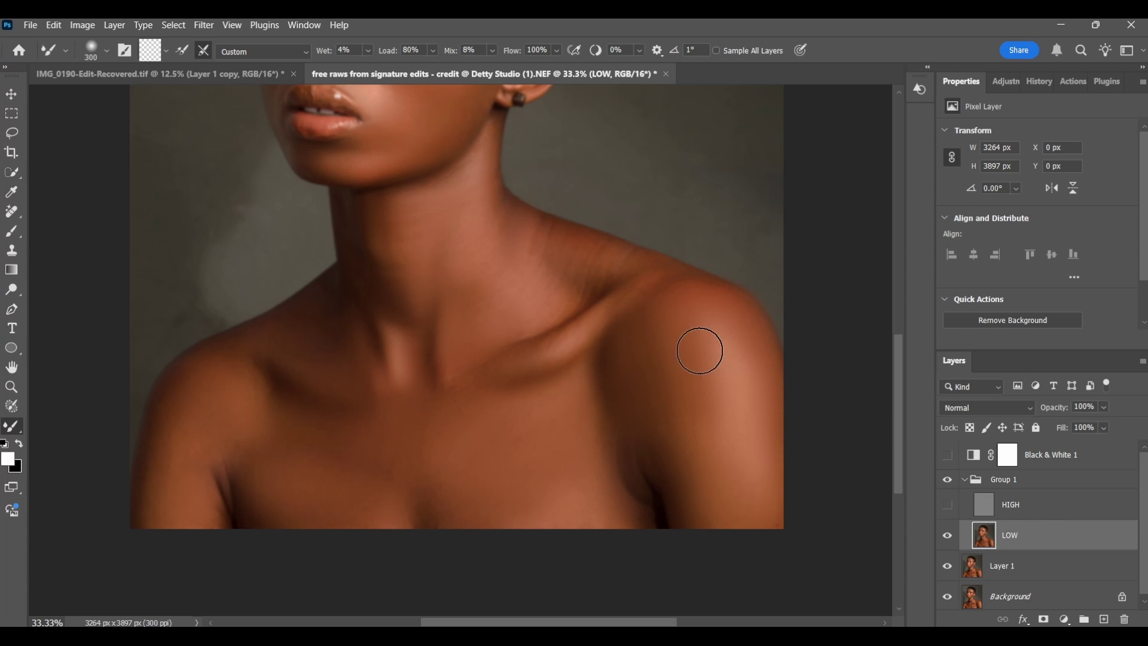
Make the HIGH layer visible again to restore the skin texture over the blended tones.
{"action": "key", "text": "ctrl+minus"}
{"action": "left_click_drag", "start_coordinate": [633, 271], "coordinate": [692, 410]}
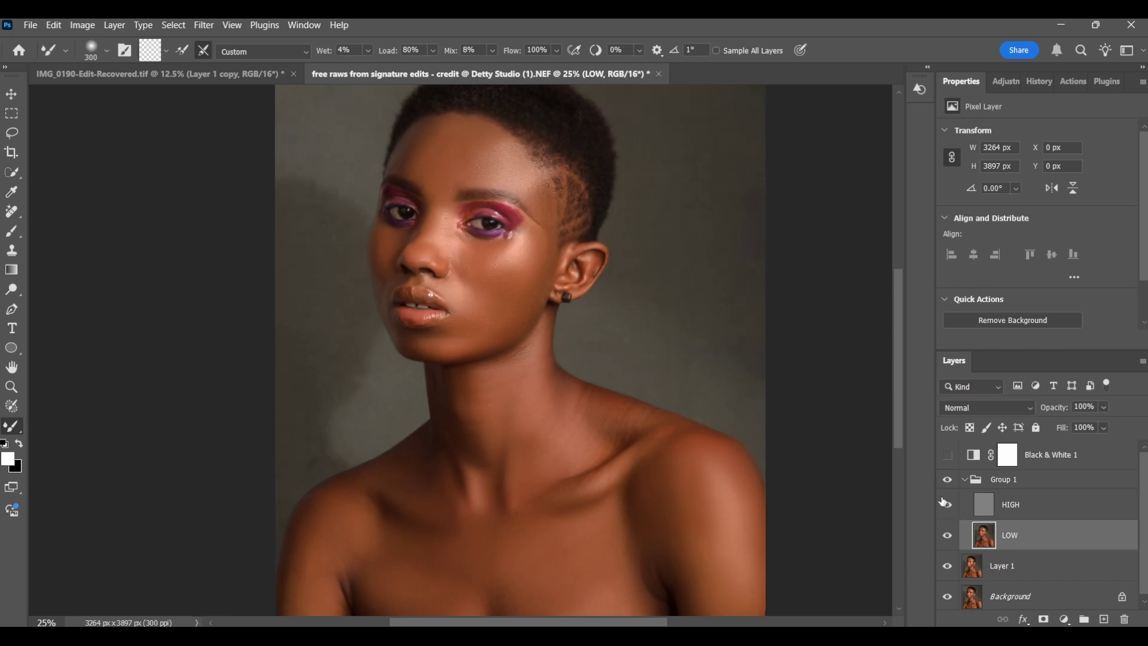
{"action": "left_click_drag", "start_coordinate": [622, 396], "coordinate": [625, 459]}
{"action": "key", "text": "ctrl+minus"}
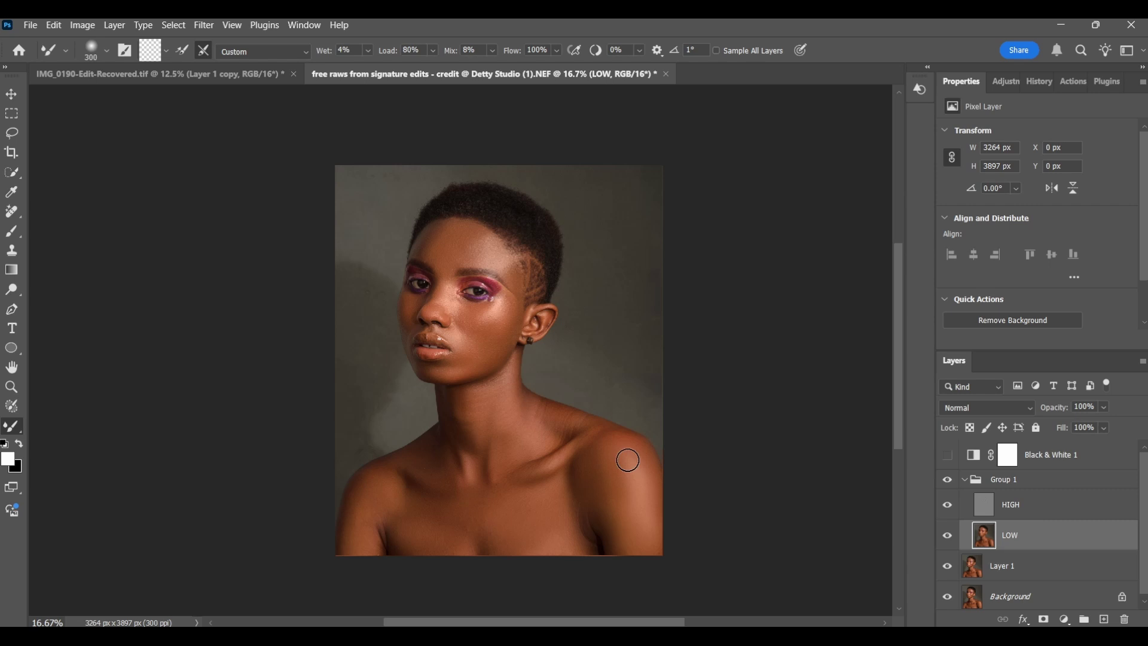
Compare the portrait before and after blending by switching Group 1's visibility off and on.
{"action": "left_click", "coordinate": [948, 482]}
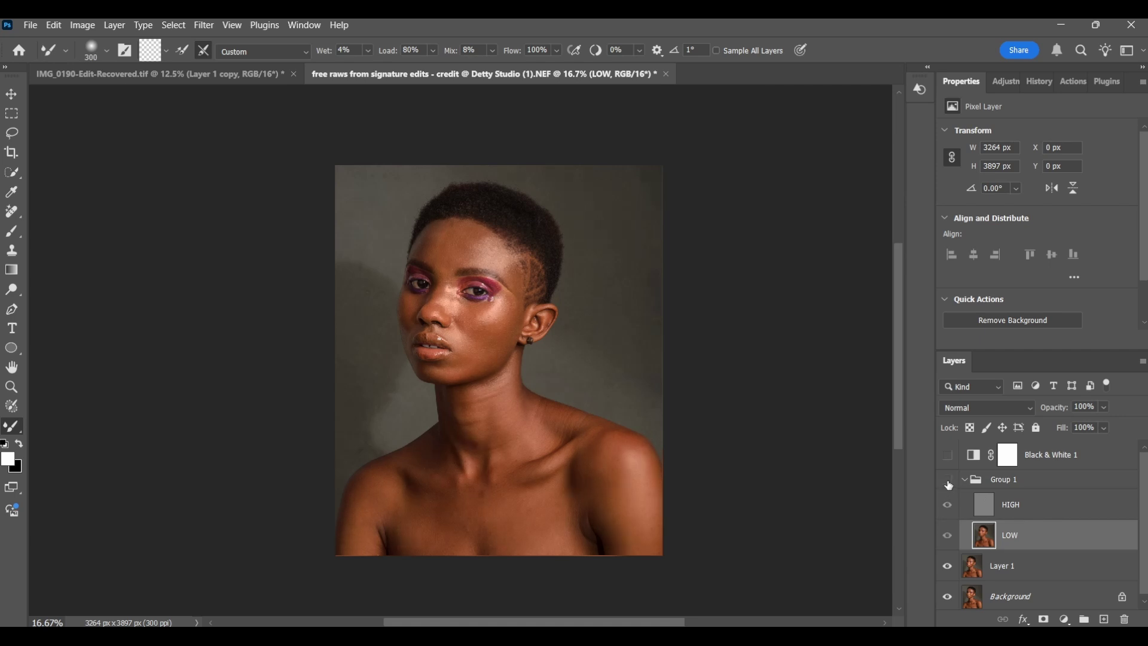
{"action": "left_click", "coordinate": [948, 482]}
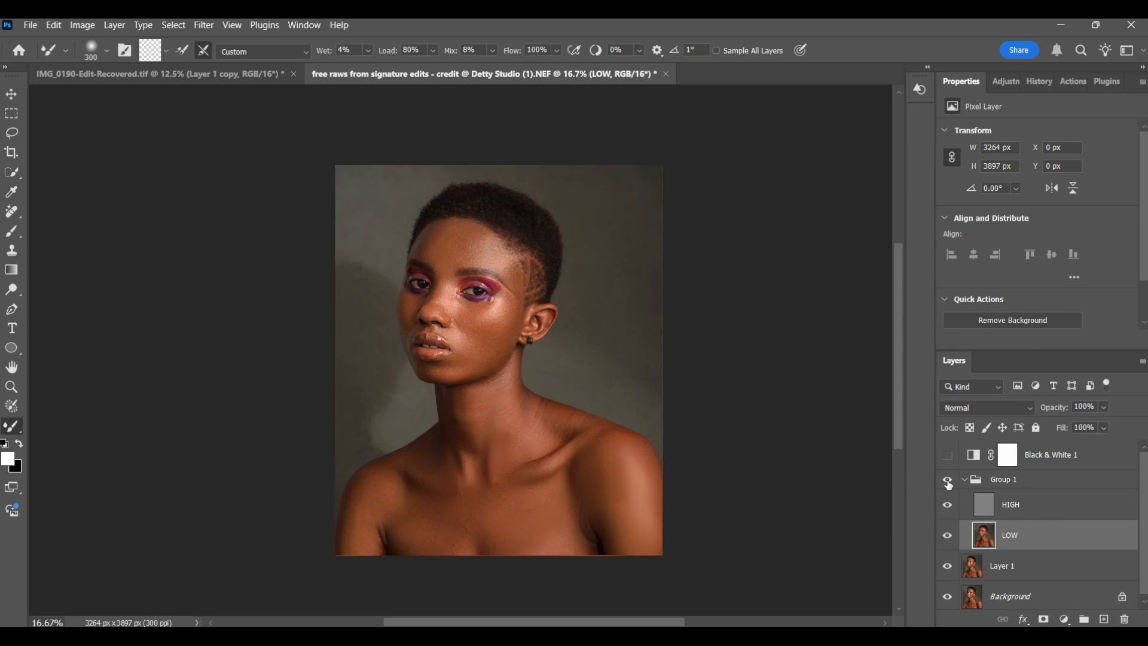
{"action": "left_click", "coordinate": [948, 482]}
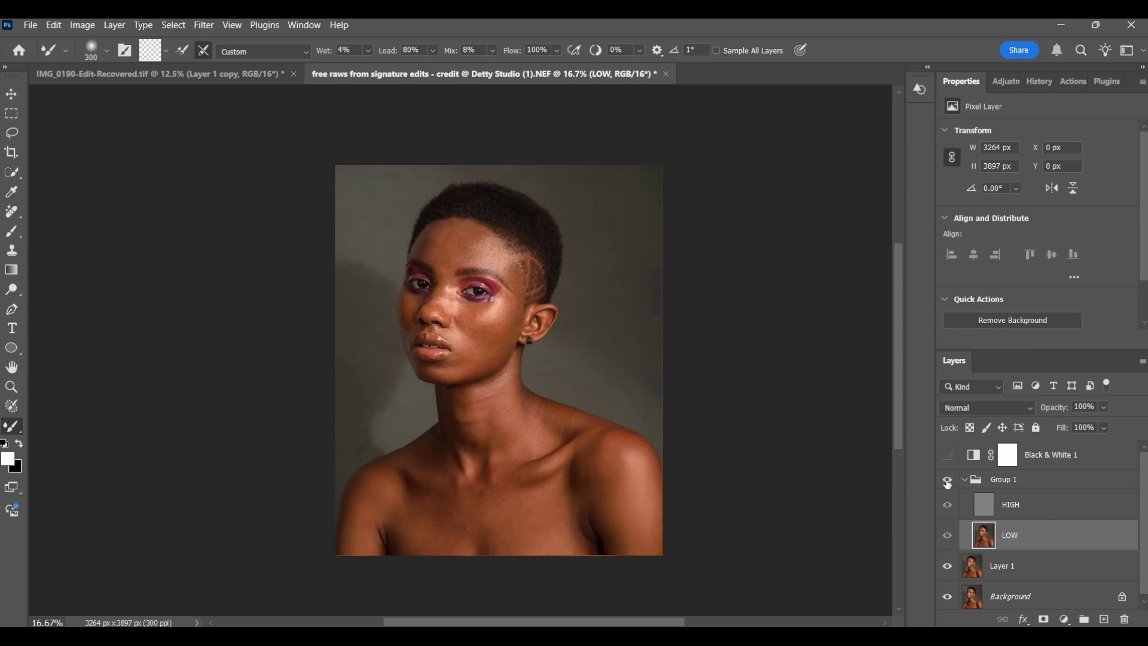
{"action": "left_click", "coordinate": [948, 482]}
{"action": "left_click", "coordinate": [948, 482]}
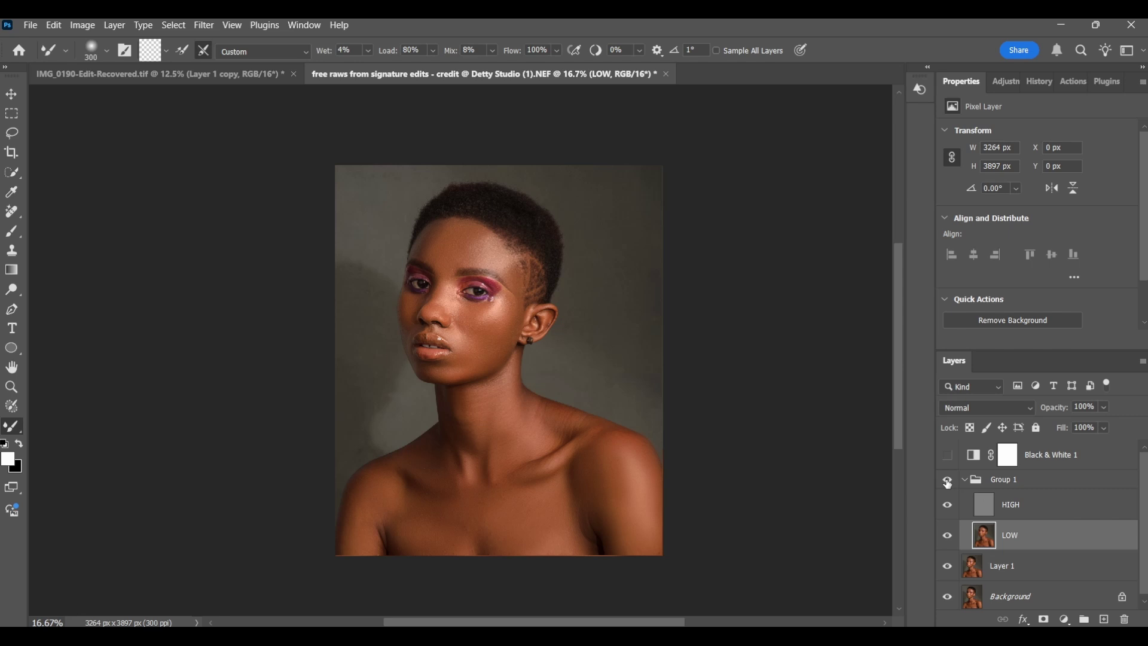
{"action": "key", "text": "ctrl+plus"}
{"action": "key", "text": "ctrl+minus"}
Lasso the cheek area beneath the eye with a 20 px feather, apply Gaussian Blur with an increased radius, and clear the selection.
{"action": "left_click", "coordinate": [13, 133]}
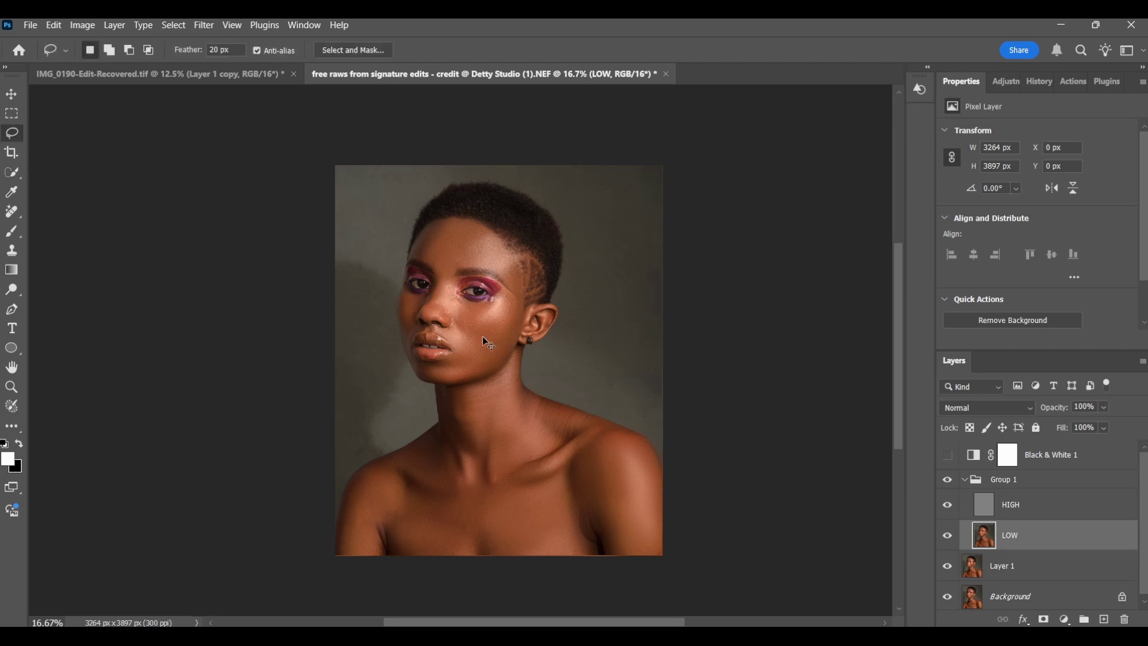
{"action": "key", "text": "ctrl+plus"}
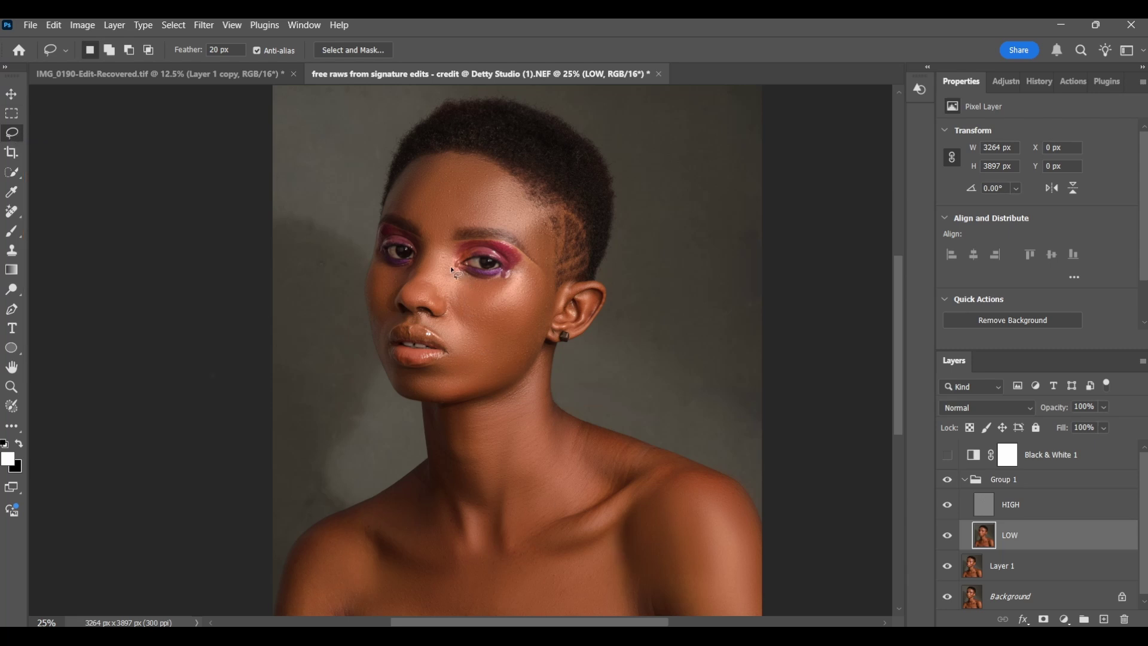
{"action": "mouse_move", "coordinate": [455, 269]}
{"action": "left_mouse_down"}
{"action": "mouse_move", "coordinate": [451, 307]}
{"action": "mouse_move", "coordinate": [507, 315]}
{"action": "left_mouse_up"}
{"action": "left_click_drag", "start_coordinate": [488, 279], "coordinate": [490, 277]}
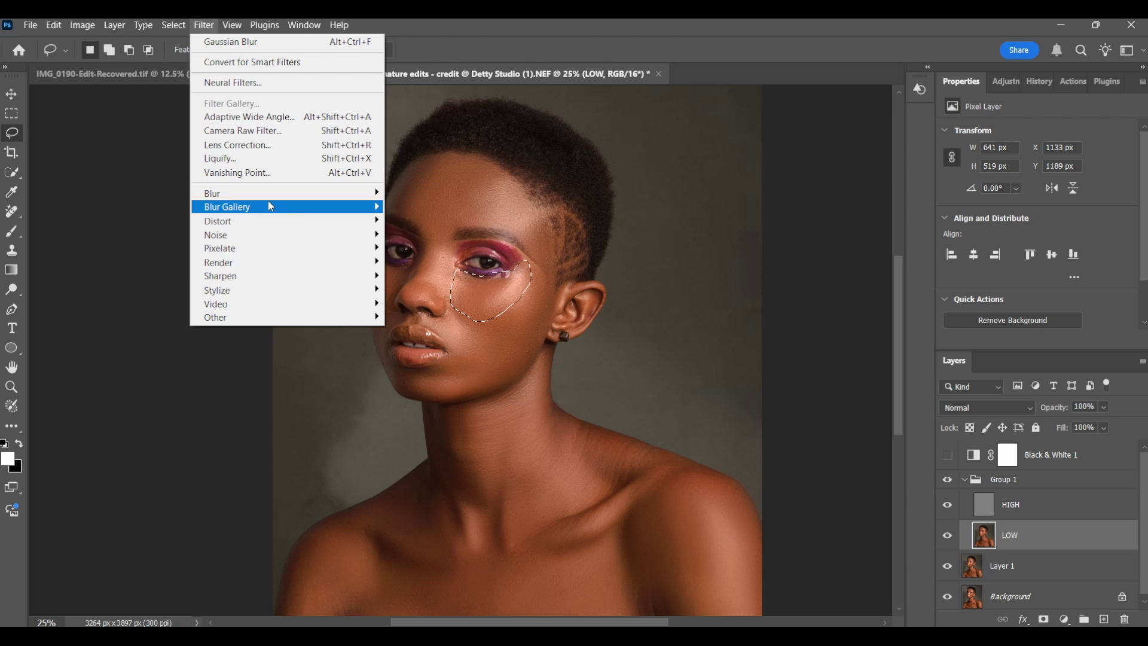
{"action": "mouse_move", "coordinate": [286, 194]}
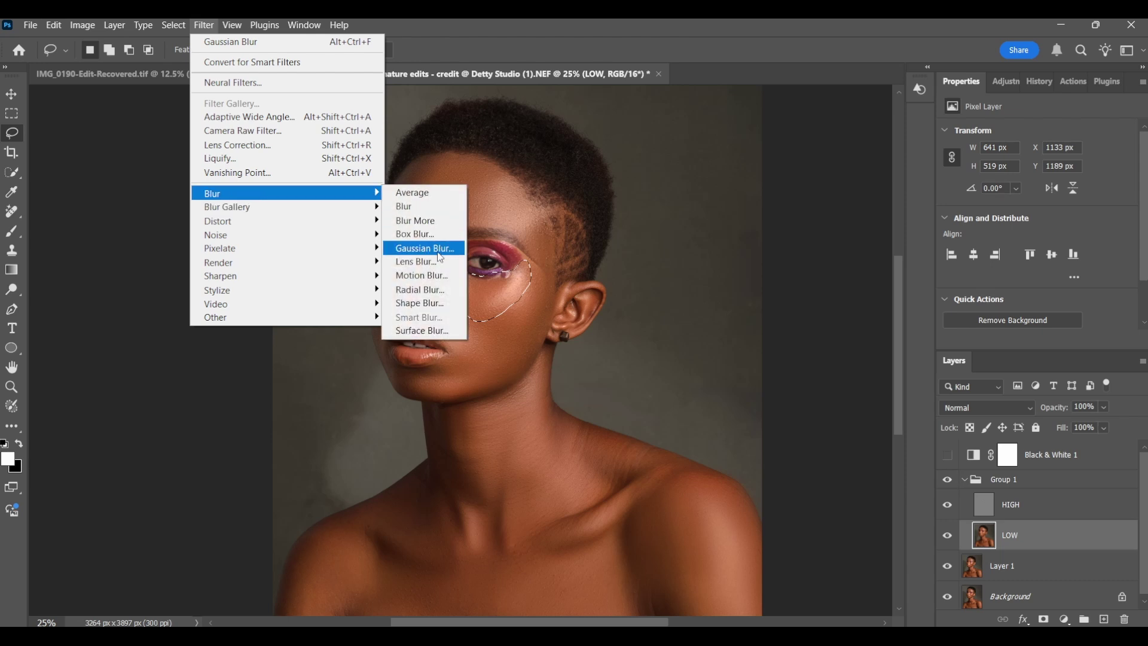
{"action": "left_click", "coordinate": [440, 256]}
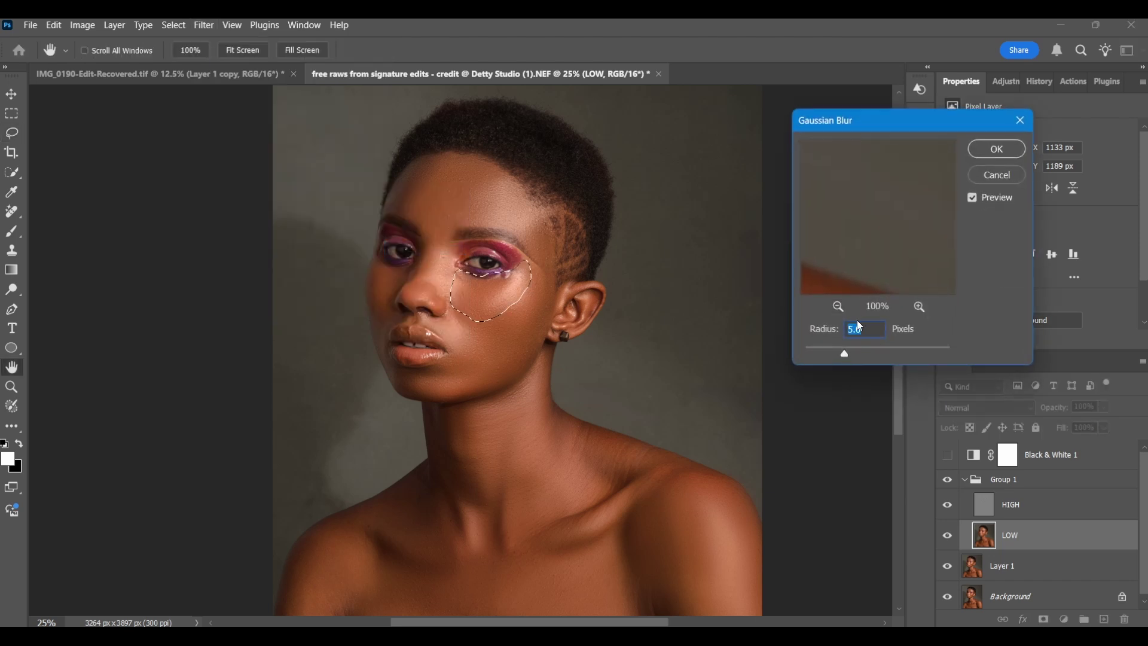
{"action": "left_click_drag", "start_coordinate": [845, 357], "coordinate": [864, 355]}
{"action": "left_click", "coordinate": [998, 152]}
{"action": "key", "text": "ctrl+d"}
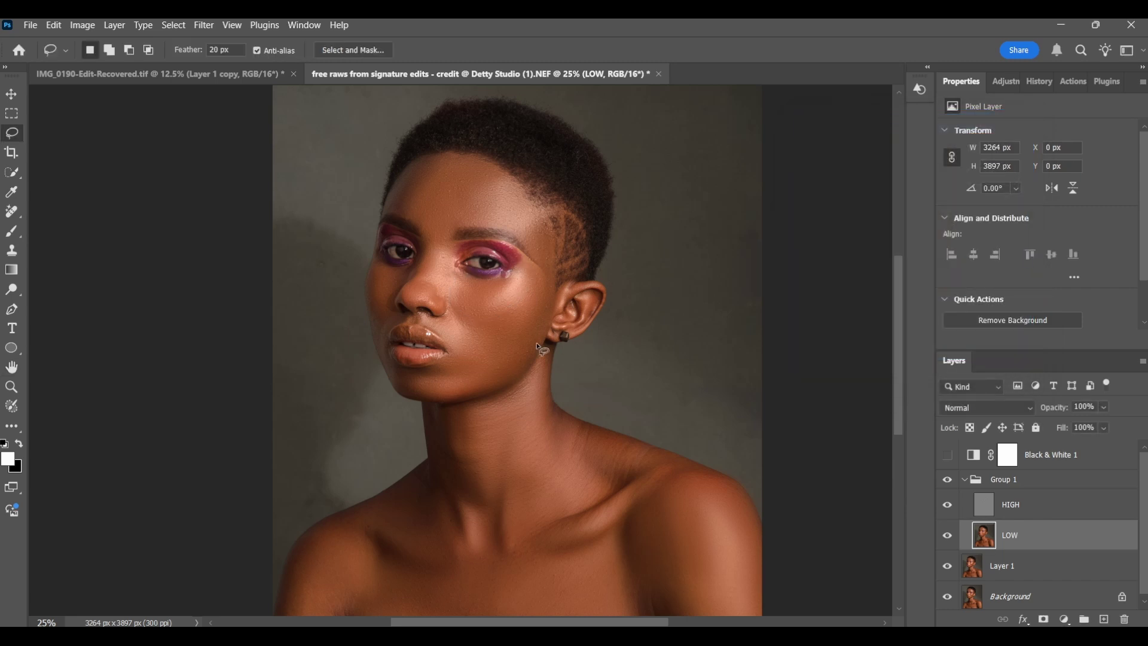
Lasso the larger cheek area from the eye's outer corner to the jaw, reapply the last Gaussian Blur, and deselect.
{"action": "mouse_move", "coordinate": [532, 269]}
{"action": "left_mouse_down"}
{"action": "mouse_move", "coordinate": [482, 311]}
{"action": "mouse_move", "coordinate": [473, 350]}
{"action": "mouse_move", "coordinate": [489, 375]}
{"action": "mouse_move", "coordinate": [543, 380]}
{"action": "left_mouse_up"}
{"action": "key", "text": "ctrl+d"}
{"action": "mouse_move", "coordinate": [545, 343]}
{"action": "left_mouse_down"}
{"action": "mouse_move", "coordinate": [511, 375]}
{"action": "mouse_move", "coordinate": [482, 382]}
{"action": "mouse_move", "coordinate": [454, 337]}
{"action": "mouse_move", "coordinate": [451, 320]}
{"action": "mouse_move", "coordinate": [525, 263]}
{"action": "left_mouse_up"}
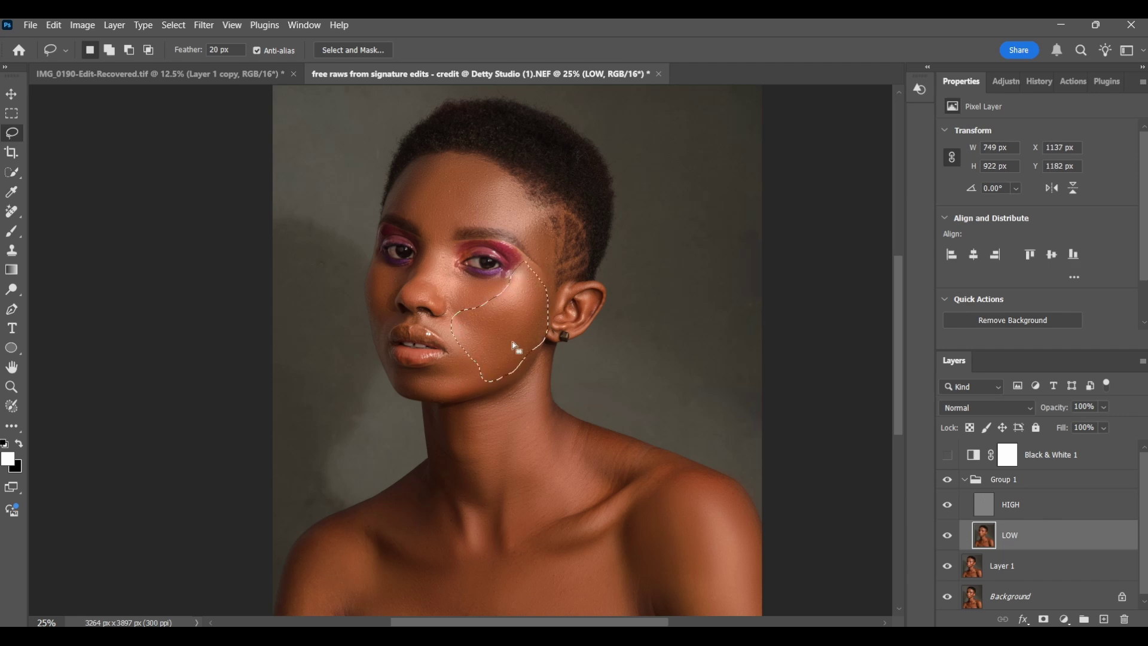
{"action": "right_click", "coordinate": [515, 346]}
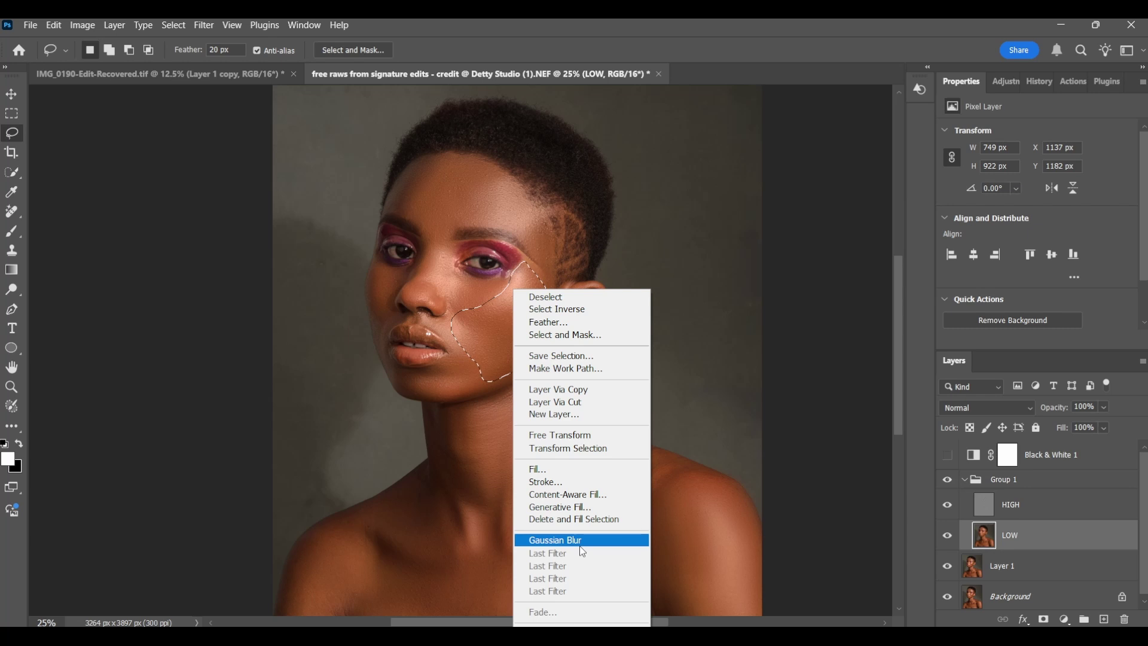
{"action": "left_click", "coordinate": [518, 227]}
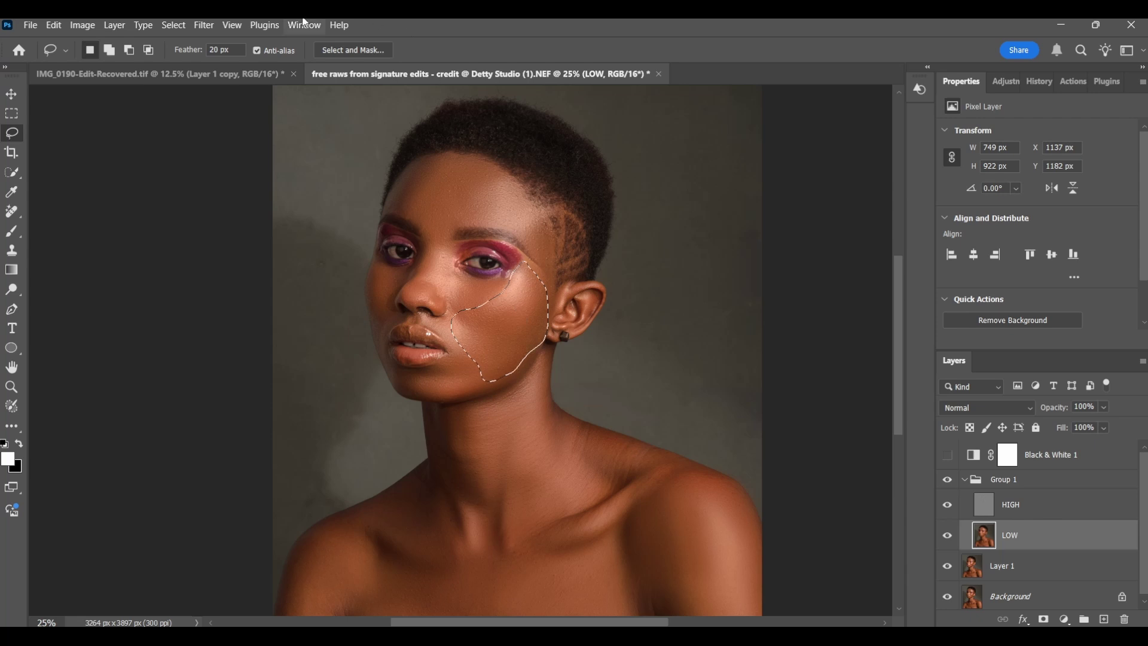
{"action": "left_click", "coordinate": [204, 25]}
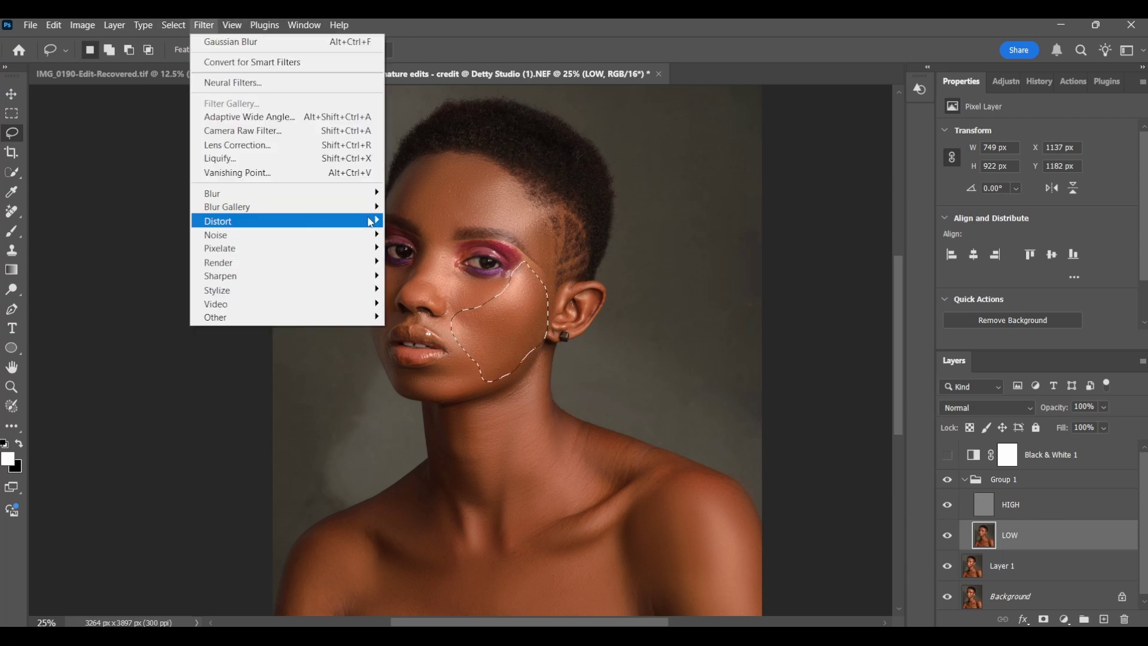
{"action": "left_click", "coordinate": [511, 299]}
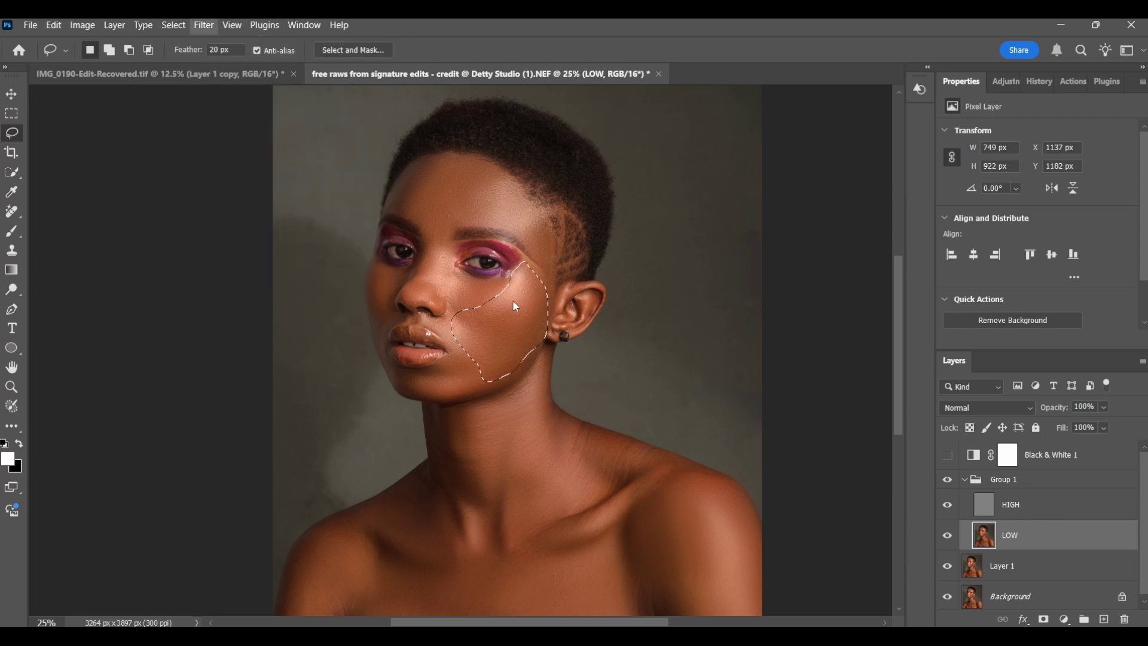
{"action": "right_click", "coordinate": [512, 300]}
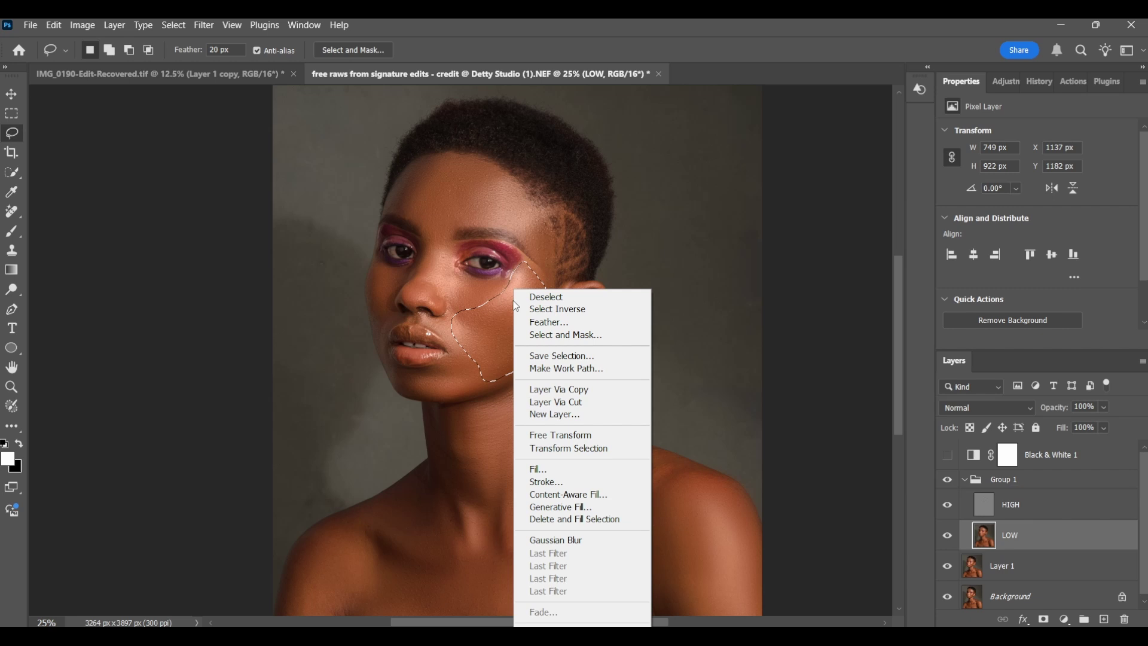
{"action": "left_click", "coordinate": [570, 541]}
{"action": "key", "text": "ctrl+d"}
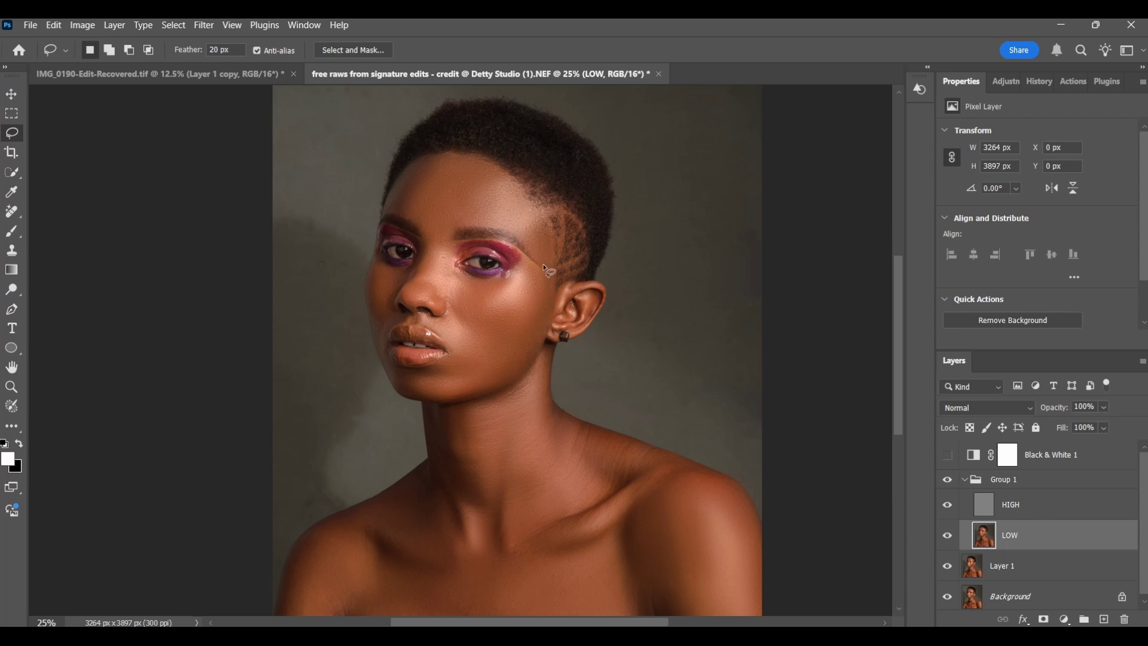
Select the forehead and then the nose with the Lasso, softening each with the last Gaussian Blur before deselecting.
{"action": "mouse_move", "coordinate": [544, 263]}
{"action": "left_mouse_down"}
{"action": "mouse_move", "coordinate": [502, 224]}
{"action": "mouse_move", "coordinate": [403, 216]}
{"action": "mouse_move", "coordinate": [388, 189]}
{"action": "mouse_move", "coordinate": [402, 167]}
{"action": "mouse_move", "coordinate": [484, 159]}
{"action": "mouse_move", "coordinate": [550, 229]}
{"action": "mouse_move", "coordinate": [561, 269]}
{"action": "left_mouse_up"}
{"action": "right_click", "coordinate": [498, 216]}
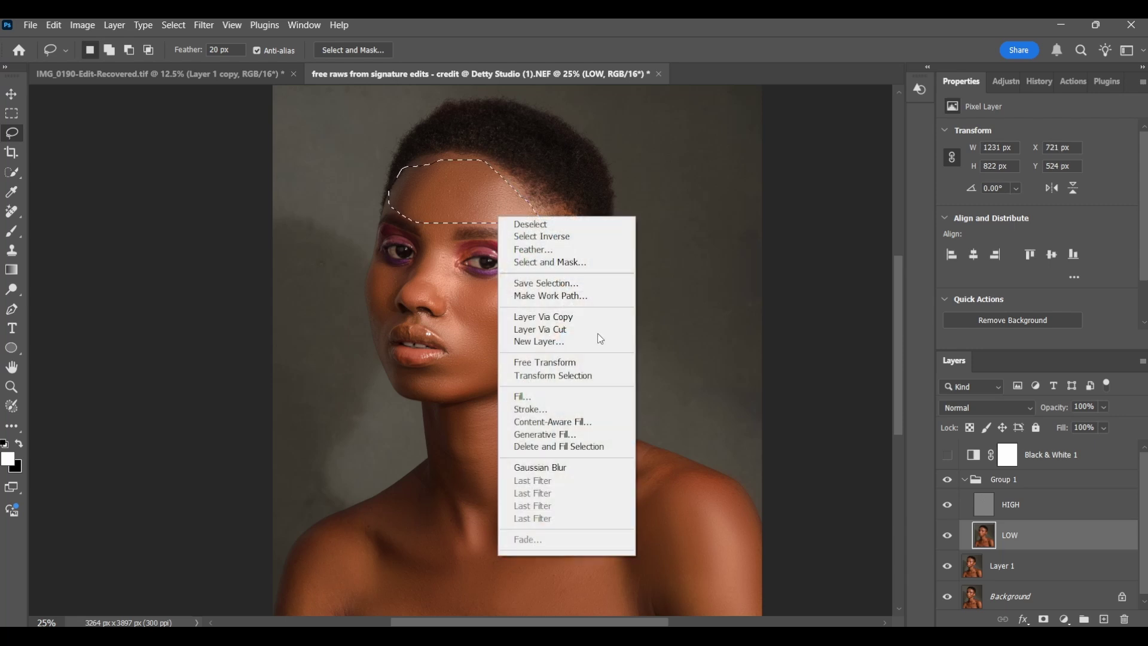
{"action": "left_click", "coordinate": [571, 465]}
{"action": "key", "text": "ctrl+d"}
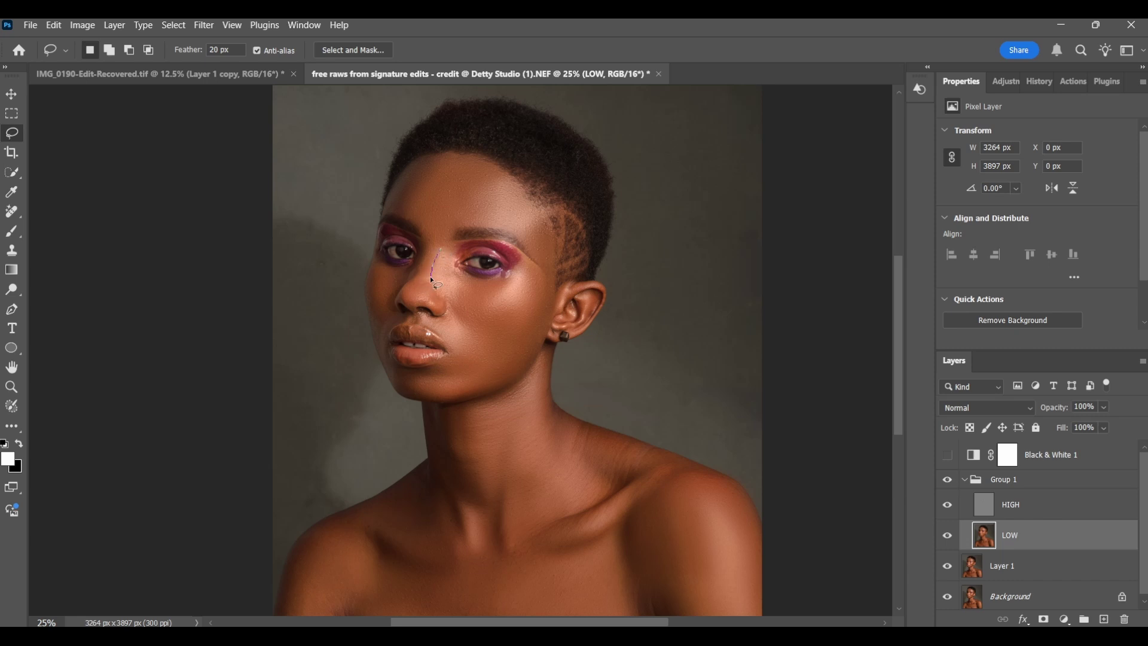
{"action": "left_click_drag", "start_coordinate": [444, 308], "coordinate": [455, 241]}
{"action": "right_click", "coordinate": [458, 288]}
{"action": "left_click", "coordinate": [507, 543]}
{"action": "key", "text": "ctrl+d"}
Soften lassoed areas of the neck, chest and the shoulder nearest the visible ear with the last Gaussian Blur, deselecting after each.
{"action": "mouse_move", "coordinate": [541, 346]}
{"action": "left_mouse_down"}
{"action": "mouse_move", "coordinate": [482, 397]}
{"action": "mouse_move", "coordinate": [440, 405]}
{"action": "mouse_move", "coordinate": [441, 462]}
{"action": "mouse_move", "coordinate": [515, 504]}
{"action": "mouse_move", "coordinate": [562, 450]}
{"action": "mouse_move", "coordinate": [545, 349]}
{"action": "left_mouse_up"}
{"action": "right_click", "coordinate": [539, 406]}
{"action": "left_click", "coordinate": [588, 319]}
{"action": "key", "text": "ctrl+d"}
{"action": "mouse_move", "coordinate": [592, 544]}
{"action": "left_mouse_down"}
{"action": "mouse_move", "coordinate": [589, 407]}
{"action": "mouse_move", "coordinate": [487, 507]}
{"action": "mouse_move", "coordinate": [636, 534]}
{"action": "mouse_move", "coordinate": [667, 517]}
{"action": "mouse_move", "coordinate": [628, 429]}
{"action": "left_mouse_up"}
{"action": "right_click", "coordinate": [593, 463]}
{"action": "left_click", "coordinate": [635, 373]}
{"action": "key", "text": "ctrl+d"}
{"action": "mouse_move", "coordinate": [661, 364]}
{"action": "left_mouse_down"}
{"action": "mouse_move", "coordinate": [690, 532]}
{"action": "mouse_move", "coordinate": [770, 501]}
{"action": "mouse_move", "coordinate": [734, 353]}
{"action": "left_mouse_up"}
{"action": "right_click", "coordinate": [730, 439]}
{"action": "left_click", "coordinate": [753, 359]}
{"action": "key", "text": "ctrl+d"}
Soften lassoed areas on the opposite shoulder, upper chest and base of the neck with the last Gaussian Blur, deselecting after each.
{"action": "mouse_move", "coordinate": [373, 391]}
{"action": "left_mouse_down"}
{"action": "mouse_move", "coordinate": [481, 532]}
{"action": "mouse_move", "coordinate": [352, 429]}
{"action": "left_mouse_up"}
{"action": "right_click", "coordinate": [396, 477]}
{"action": "left_click", "coordinate": [431, 388]}
{"action": "key", "text": "ctrl+d"}
{"action": "mouse_move", "coordinate": [381, 388]}
{"action": "left_mouse_down"}
{"action": "mouse_move", "coordinate": [361, 469]}
{"action": "mouse_move", "coordinate": [282, 507]}
{"action": "mouse_move", "coordinate": [376, 389]}
{"action": "mouse_move", "coordinate": [459, 421]}
{"action": "mouse_move", "coordinate": [437, 329]}
{"action": "left_mouse_up"}
{"action": "right_click", "coordinate": [366, 454]}
{"action": "left_click", "coordinate": [418, 350]}
{"action": "key", "text": "ctrl+d"}
{"action": "right_click", "coordinate": [432, 360]}
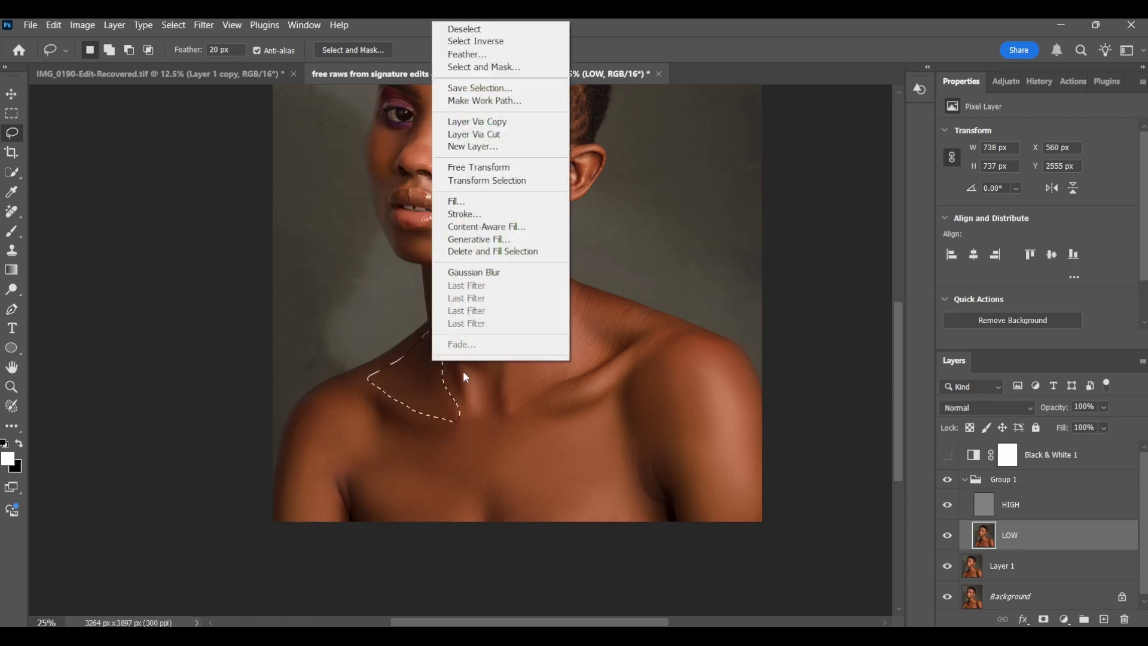
{"action": "left_click", "coordinate": [479, 270]}
{"action": "key", "text": "ctrl+d"}
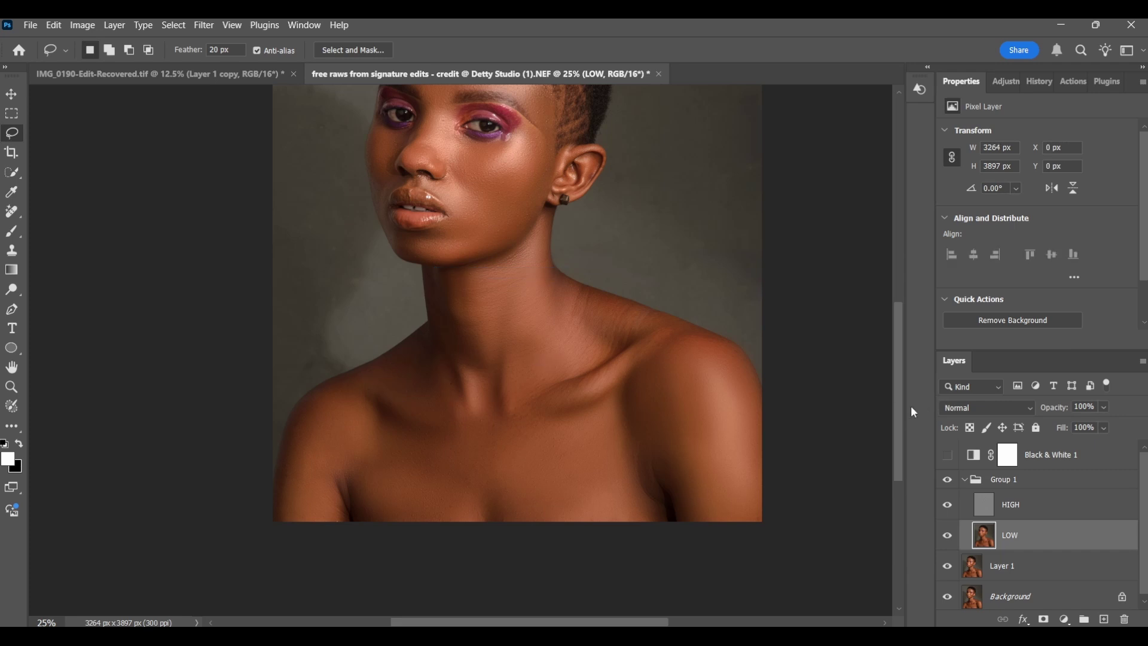
Lasso the skin below the mouth, reapply the last Gaussian Blur, deselect, and hide Group 1 to compare with the original.
{"action": "left_click_drag", "start_coordinate": [898, 406], "coordinate": [896, 358]}
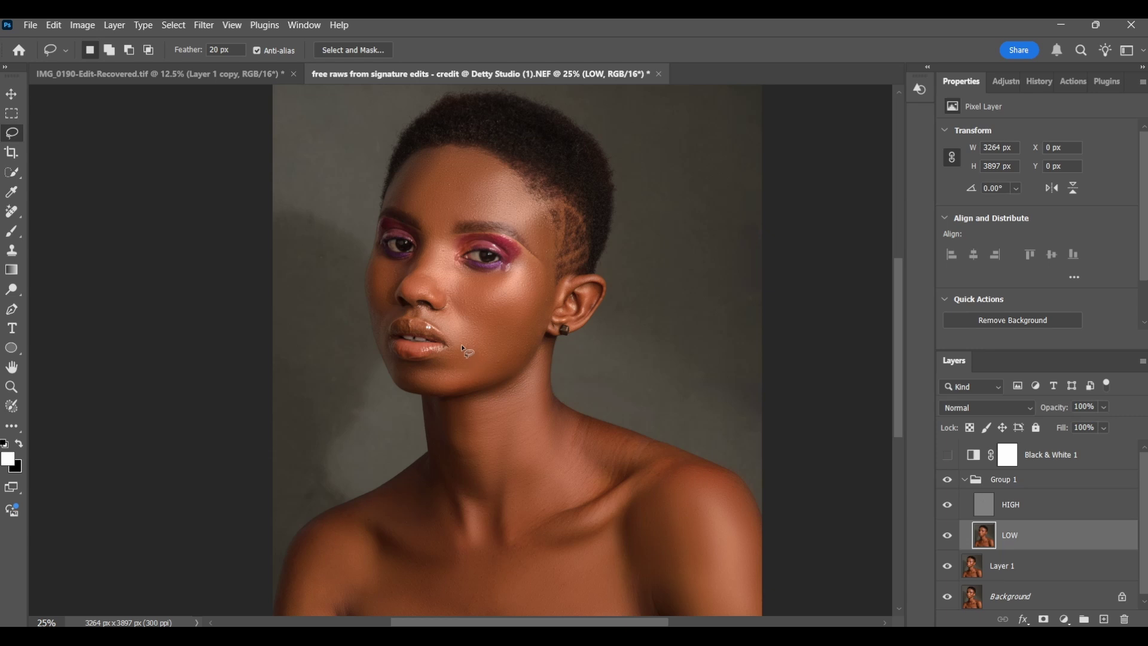
{"action": "mouse_move", "coordinate": [435, 357]}
{"action": "left_mouse_down"}
{"action": "mouse_move", "coordinate": [412, 372]}
{"action": "mouse_move", "coordinate": [476, 369]}
{"action": "mouse_move", "coordinate": [490, 353]}
{"action": "mouse_move", "coordinate": [461, 364]}
{"action": "left_mouse_up"}
{"action": "right_click", "coordinate": [461, 364]}
{"action": "left_click", "coordinate": [521, 274]}
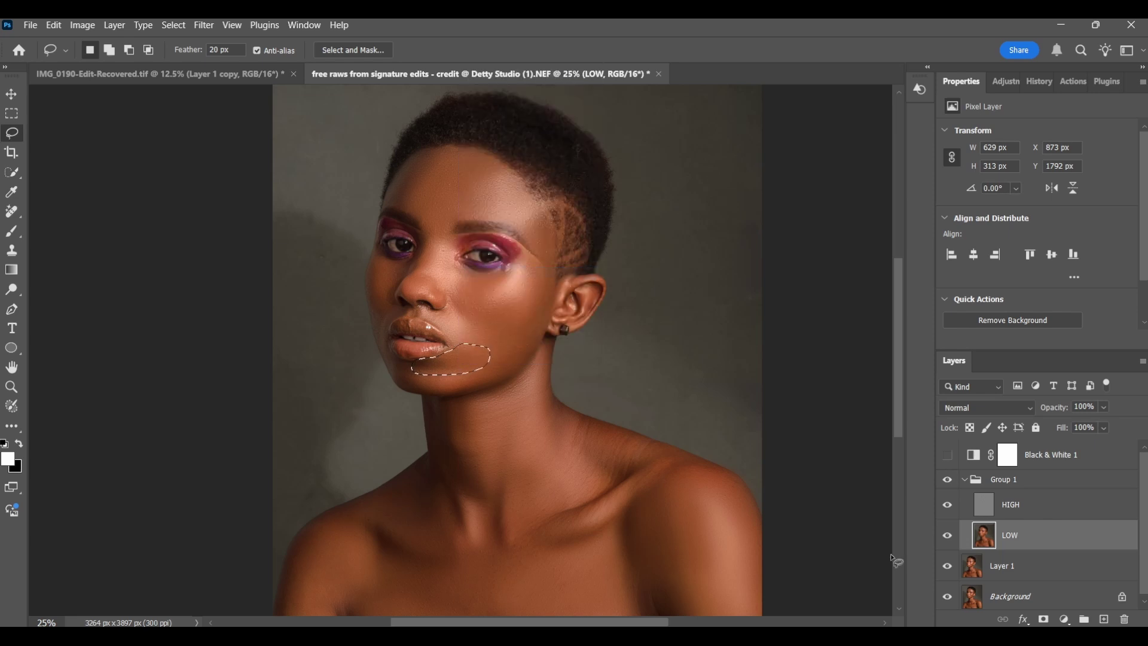
{"action": "key", "text": "ctrl+d"}
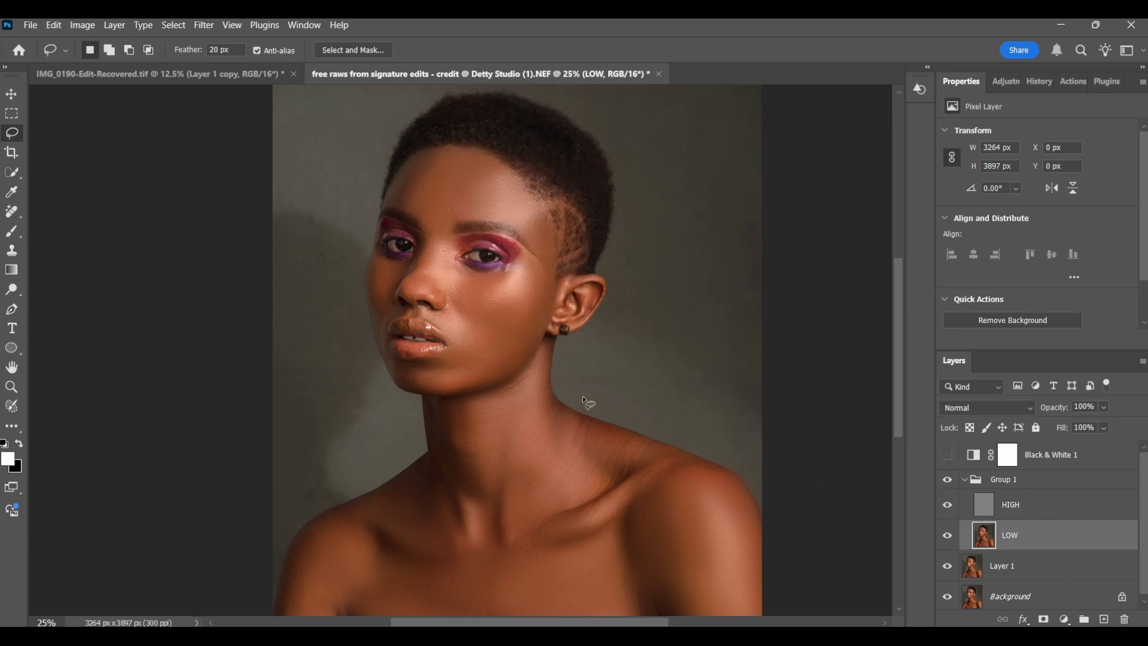
{"action": "left_click", "coordinate": [947, 478]}
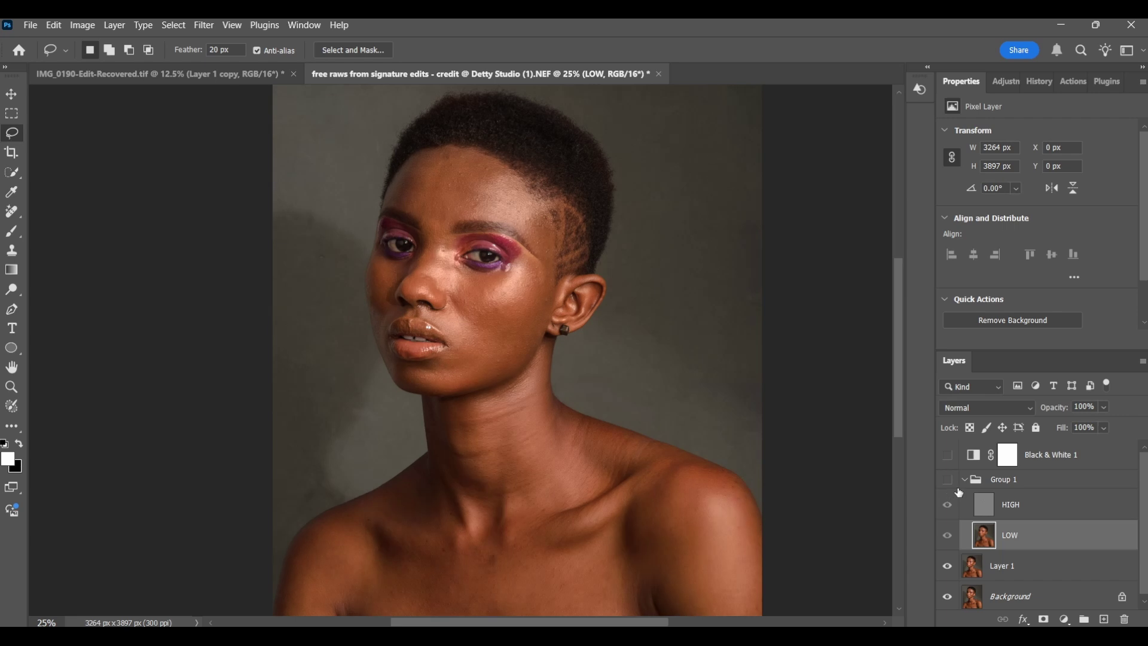
Toggle the visibility of Group 1 to compare the retouched skin with the unsmoothed portrait across the whole image.
{"action": "key", "text": "ctrl+minus"}
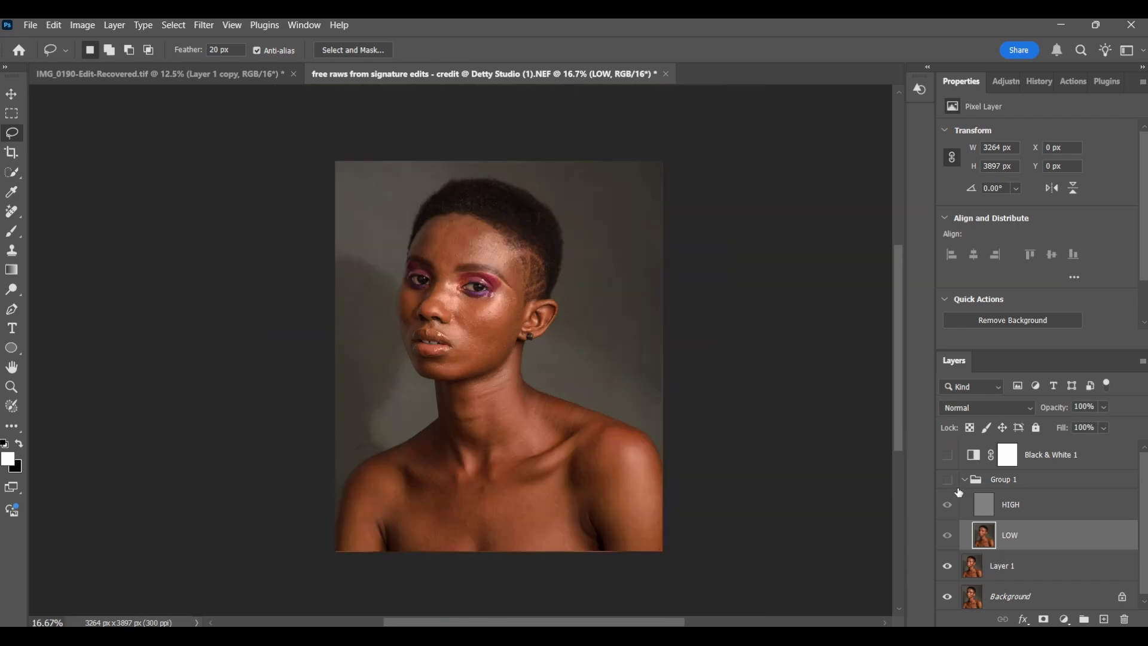
{"action": "left_click", "coordinate": [948, 488]}
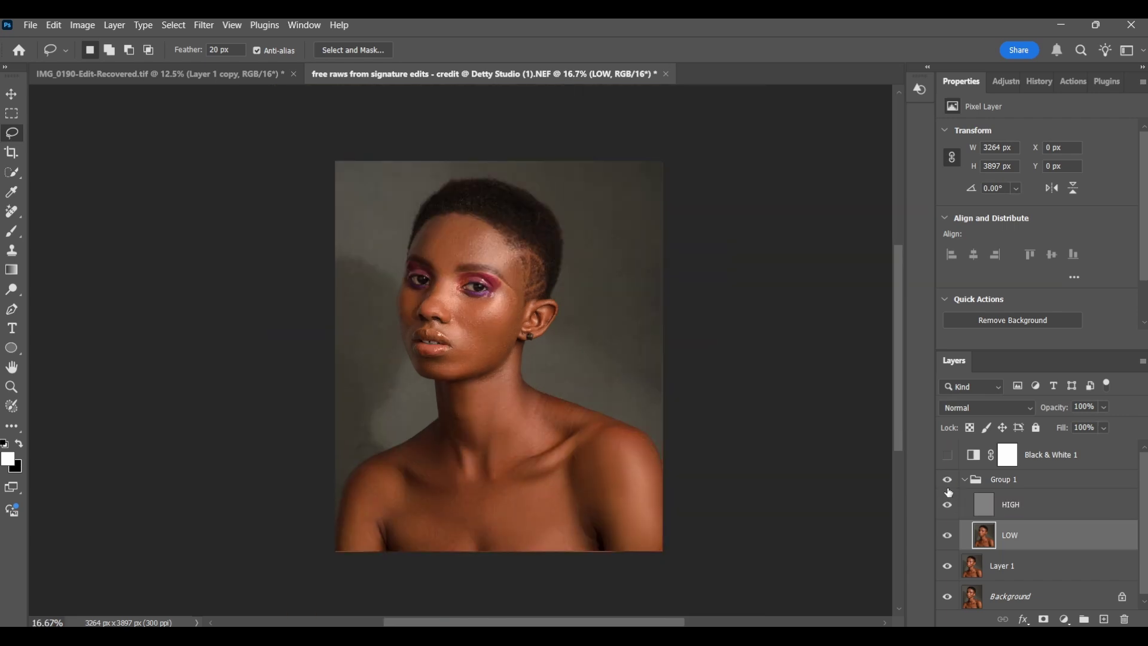
{"action": "left_click", "coordinate": [949, 491]}
{"action": "left_click", "coordinate": [948, 487]}
{"action": "left_click", "coordinate": [946, 482]}
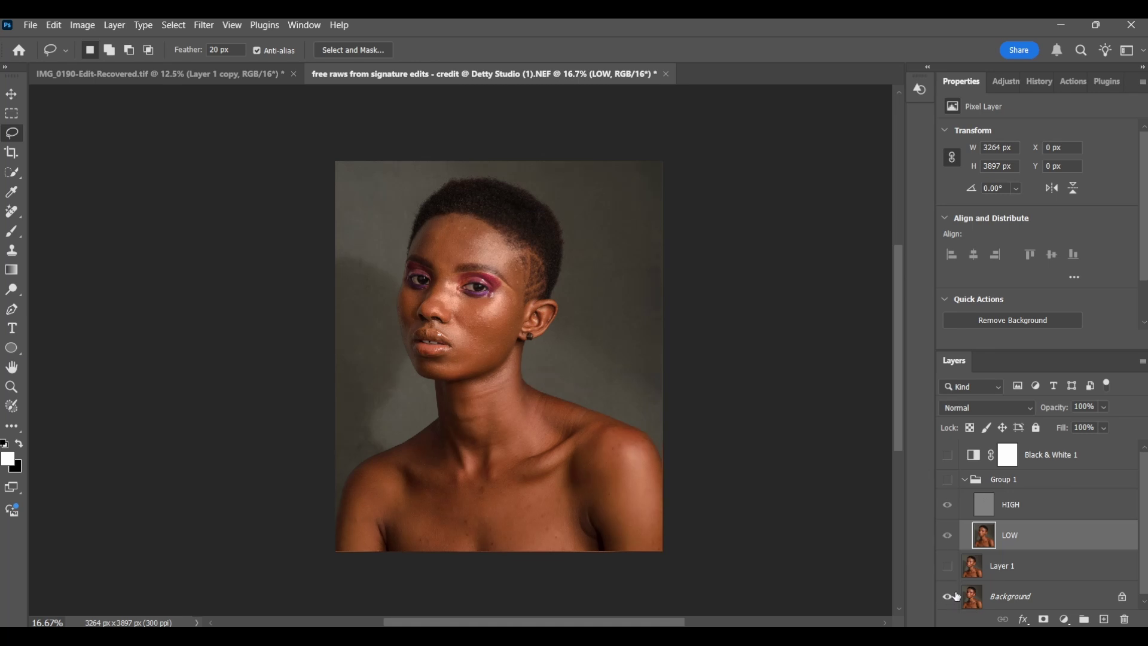
Toggle Layer 1 to compare against the untouched Background, leaving both Layer 1 and Group 1 shown.
{"action": "left_click", "coordinate": [947, 571]}
{"action": "left_click", "coordinate": [947, 571]}
{"action": "left_click", "coordinate": [947, 535]}
{"action": "left_click", "coordinate": [949, 481]}
{"action": "left_click", "coordinate": [949, 482]}
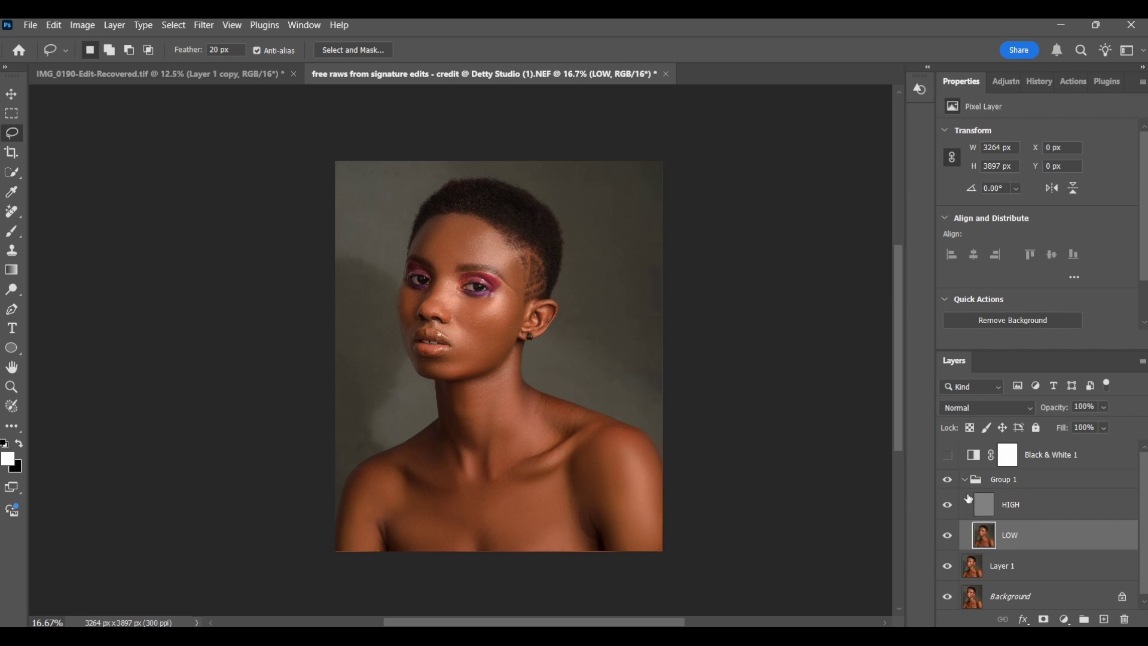
Collapse and select Group 1, and inspect the retouched face and shoulders up close.
{"action": "left_click", "coordinate": [965, 481]}
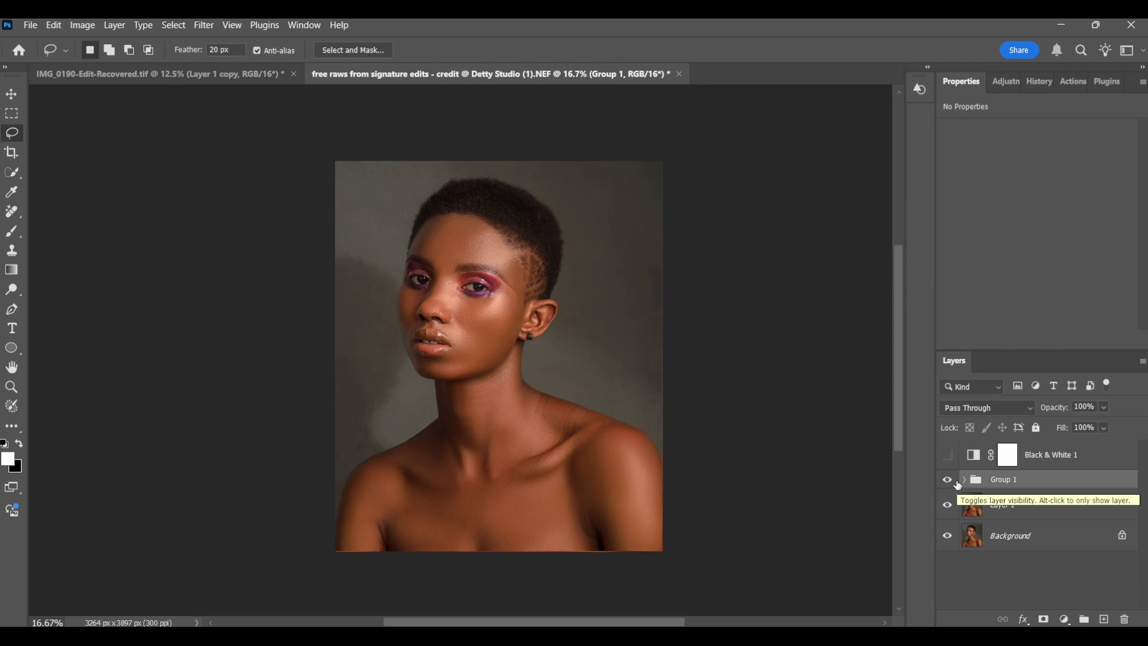
{"action": "key", "text": "ctrl+plus"}
{"action": "key", "text": "ctrl+plus"}
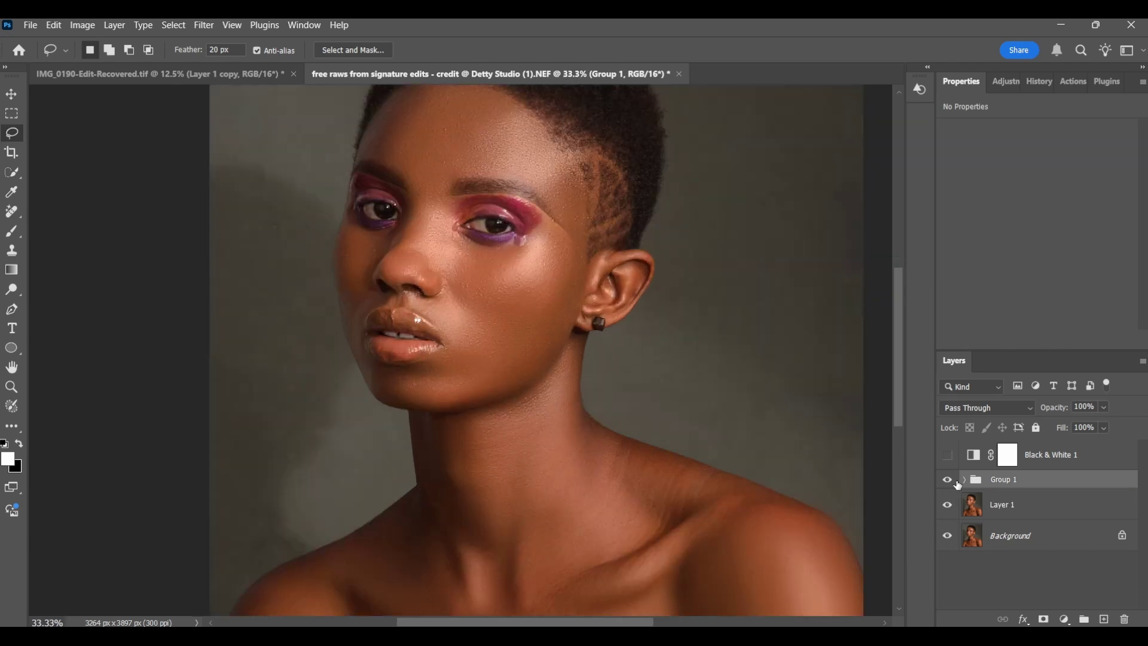
{"action": "key", "text": "ctrl+minus"}
{"action": "key", "text": "ctrl+minus"}
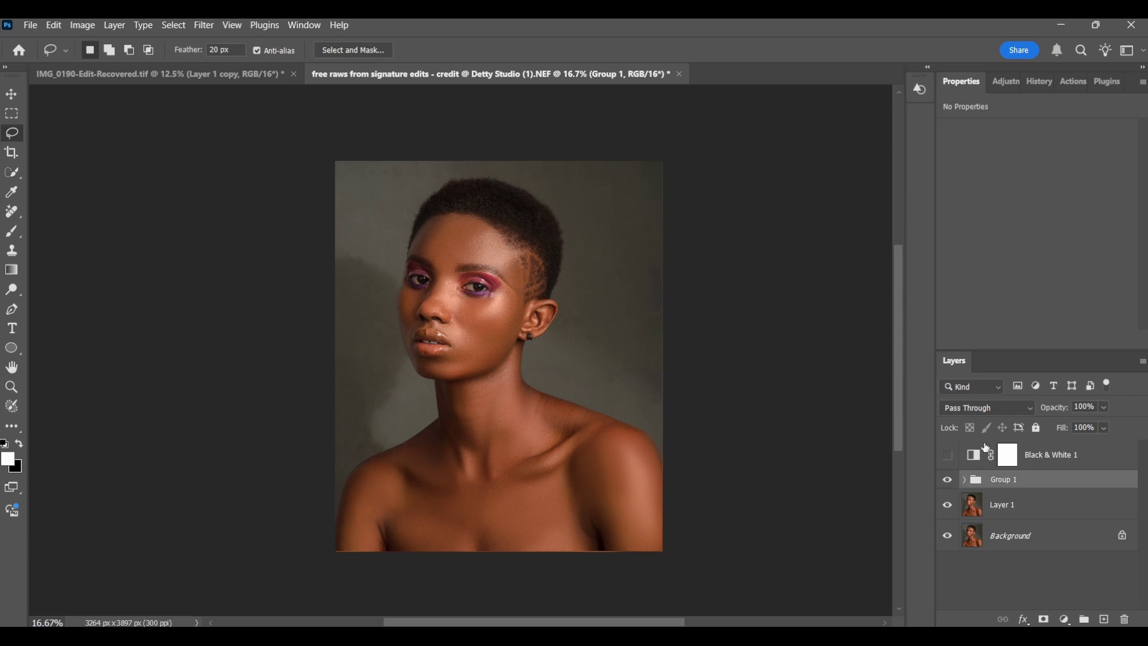
Try reduced opacity values on Group 1, including 16%, to gauge the retouch strength, and restore it to 100%.
{"action": "left_click", "coordinate": [1104, 406]}
{"action": "left_click_drag", "start_coordinate": [1120, 427], "coordinate": [1028, 434]}
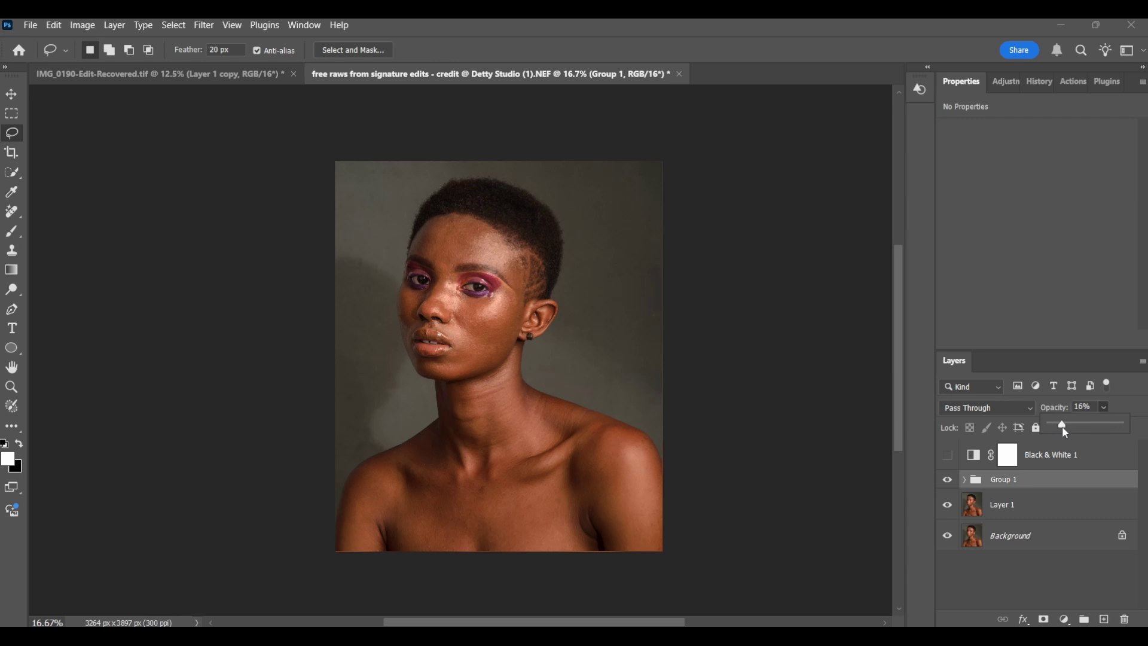
{"action": "left_click_drag", "start_coordinate": [1081, 429], "coordinate": [1093, 425]}
{"action": "left_click_drag", "start_coordinate": [1092, 423], "coordinate": [1143, 428]}
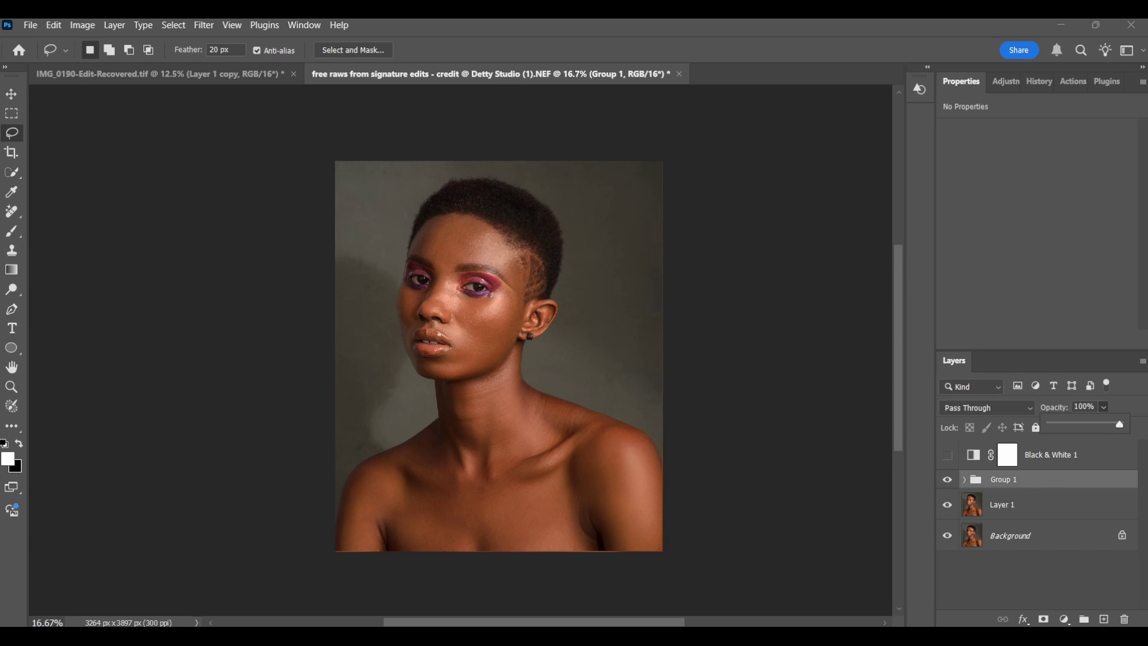